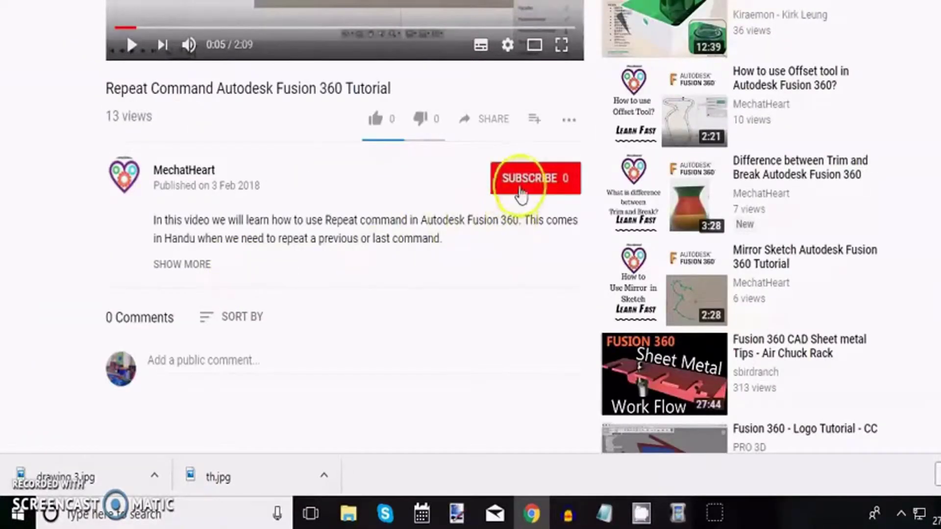
# - Subscribe to the YouTube channel and turn on the bell for all notifications
pyautogui.click(520, 193)
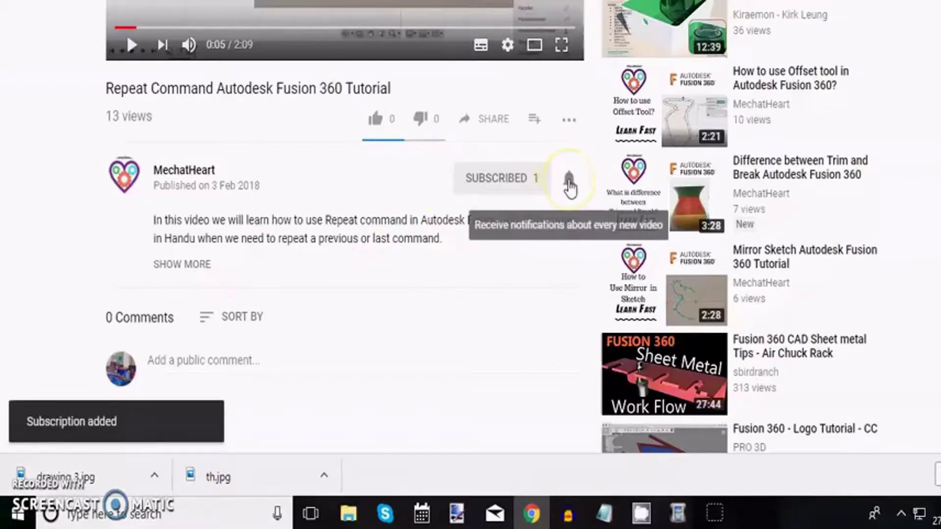
pyautogui.click(570, 182)
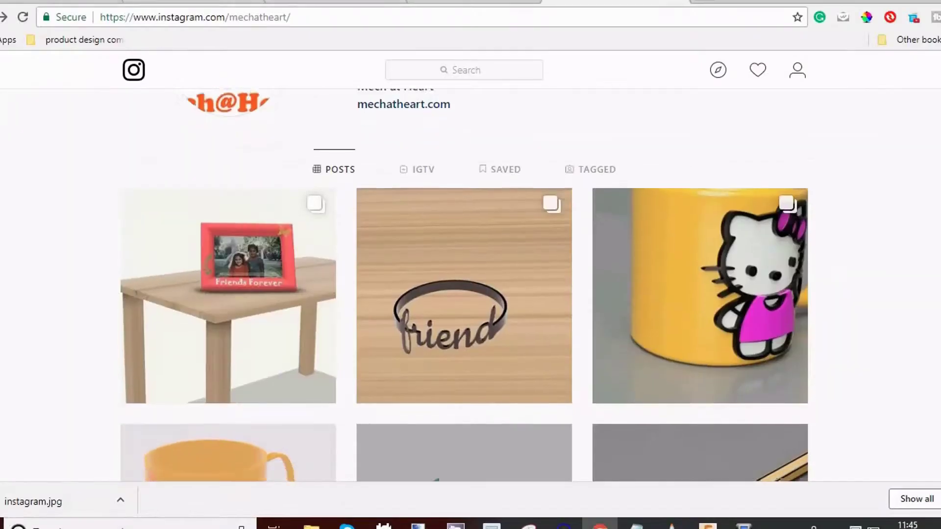
pyautogui.scroll(-5, 465, 285)
pyautogui.scroll(-4, 464, 286)
pyautogui.scroll(-3, 464, 285)
pyautogui.scroll(-2, 464, 285)
pyautogui.scroll(-1, 463, 285)
pyautogui.scroll(-1, 463, 286)
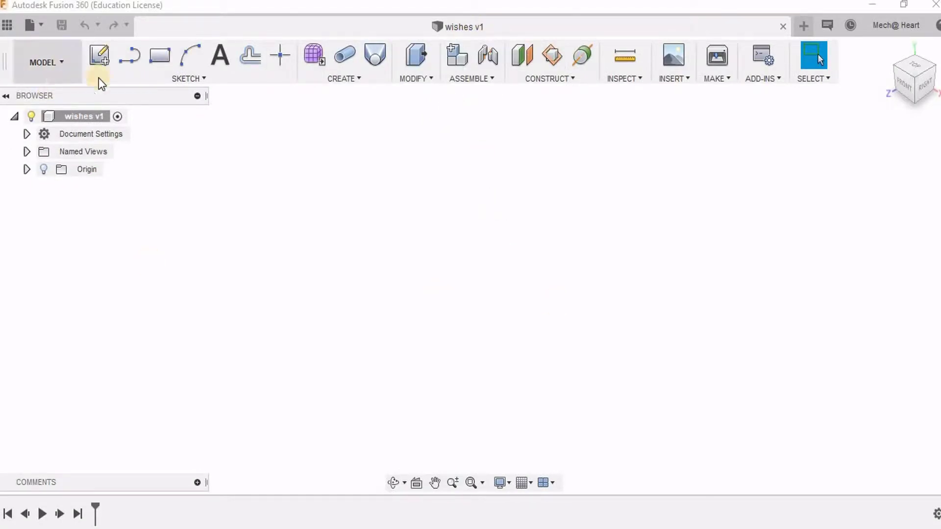
# - Sketch 'Happy Mother's Day' text at the origin of an origin plane, 100 mm tall
pyautogui.click(100, 58)
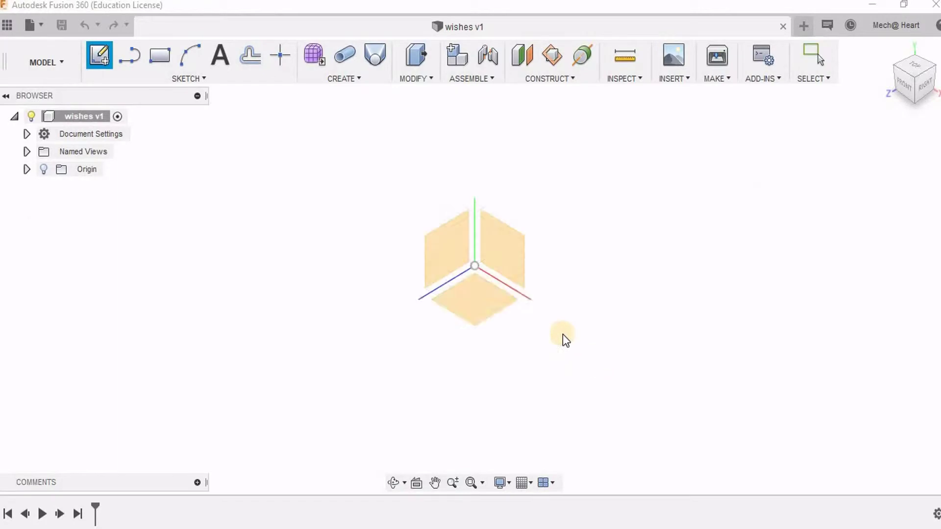
pyautogui.click(517, 255)
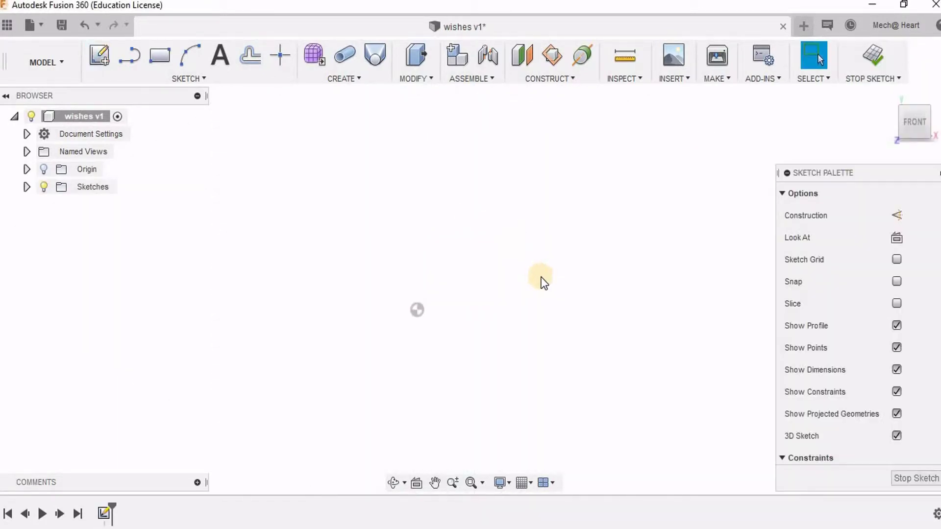
pyautogui.click(219, 56)
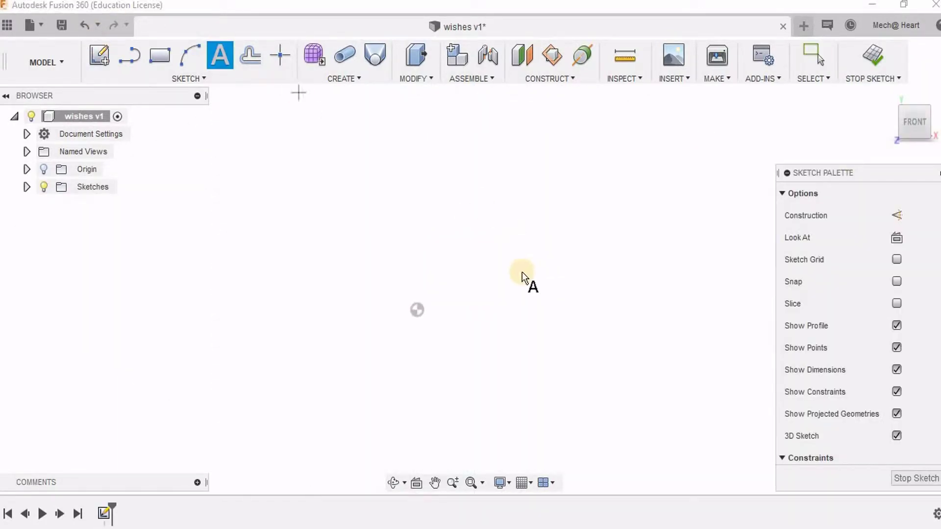
pyautogui.click(414, 291)
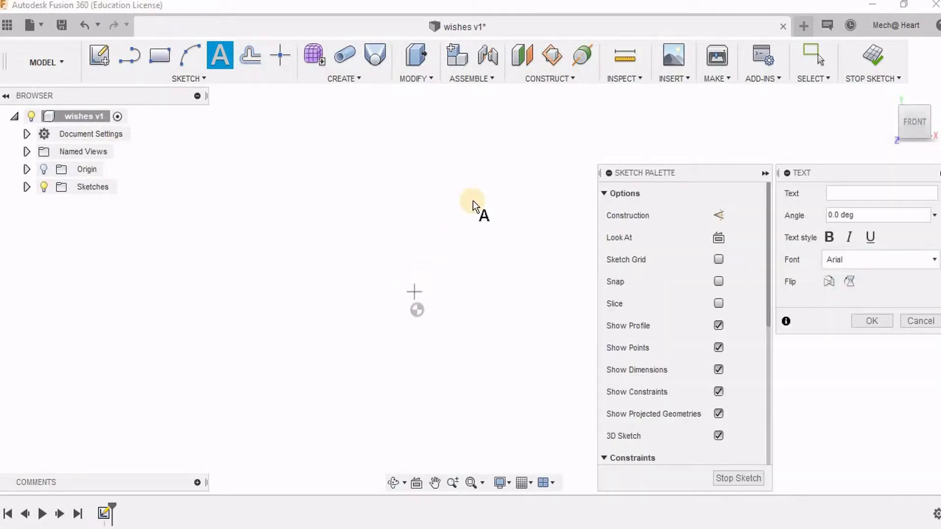
pyautogui.write('Happy ')
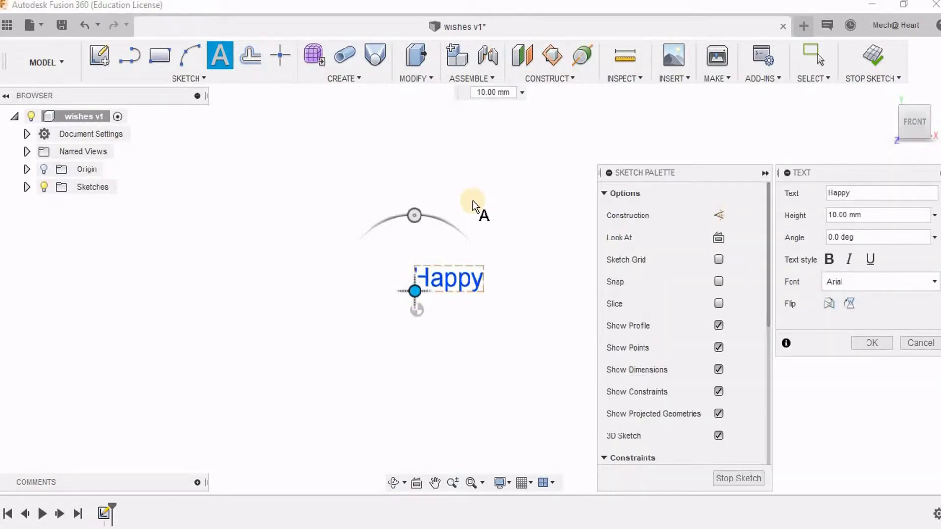
pyautogui.write("Mother's")
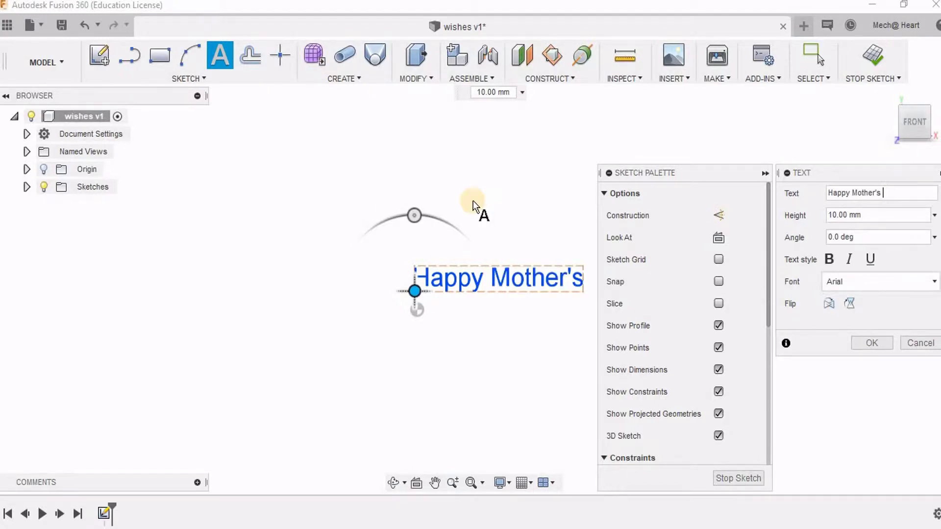
pyautogui.write(' Dau')
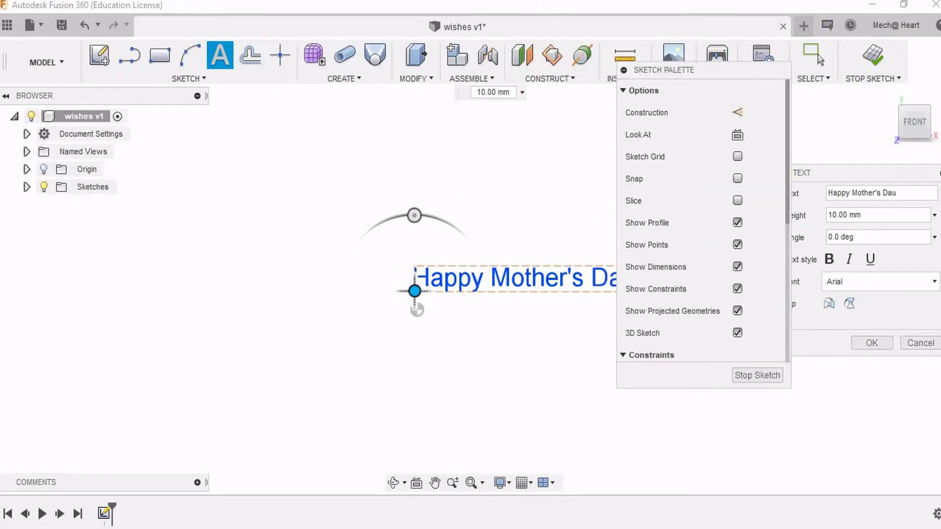
pyautogui.moveTo(711, 74); pyautogui.dragTo(577, 150)
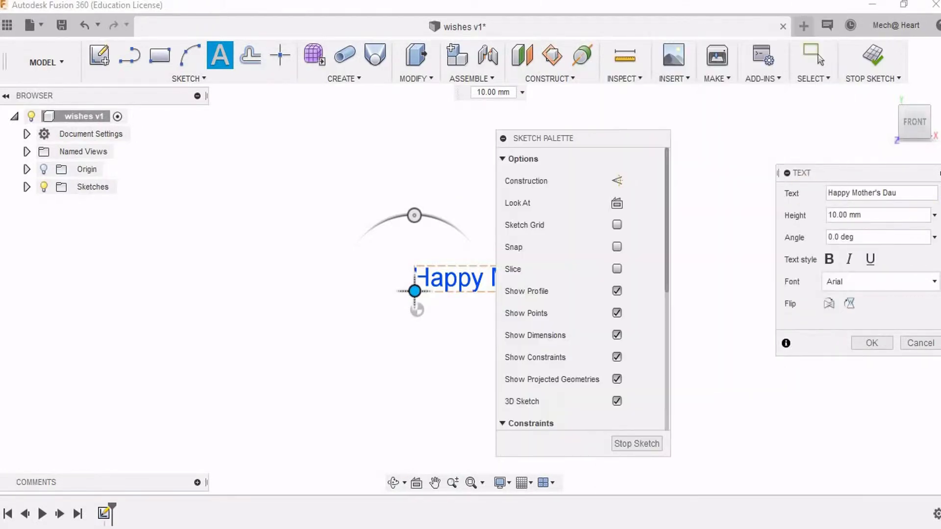
pyautogui.click(879, 214)
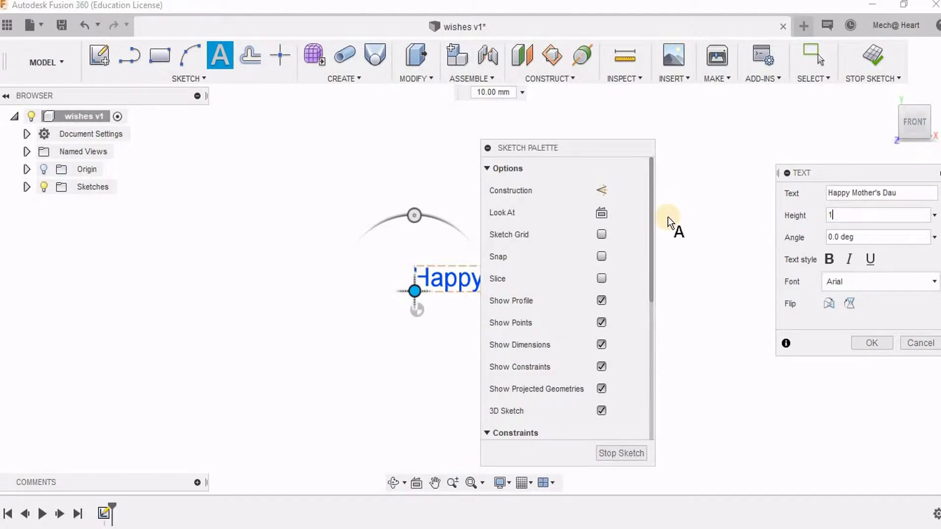
pyautogui.write('00')
pyautogui.scroll(-3, 661, 389)
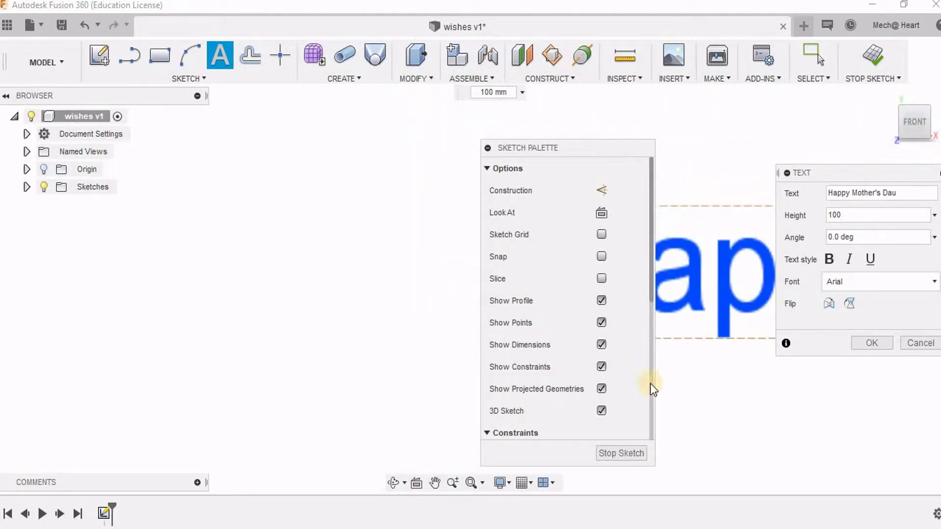
pyautogui.scroll(-2, 640, 382)
pyautogui.click(865, 343)
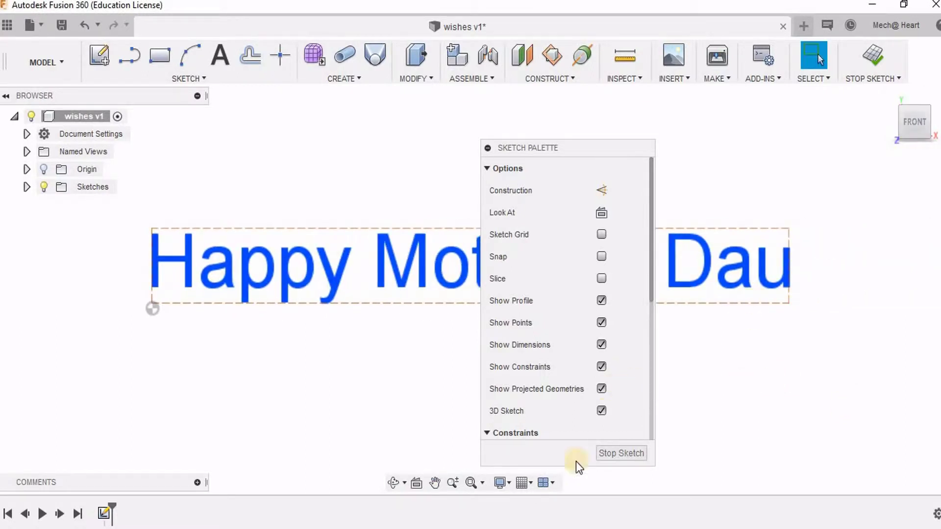
# - Edit the sketch text to fix the typo in 'Happy Mother's Day'
pyautogui.doubleClick(763, 268)
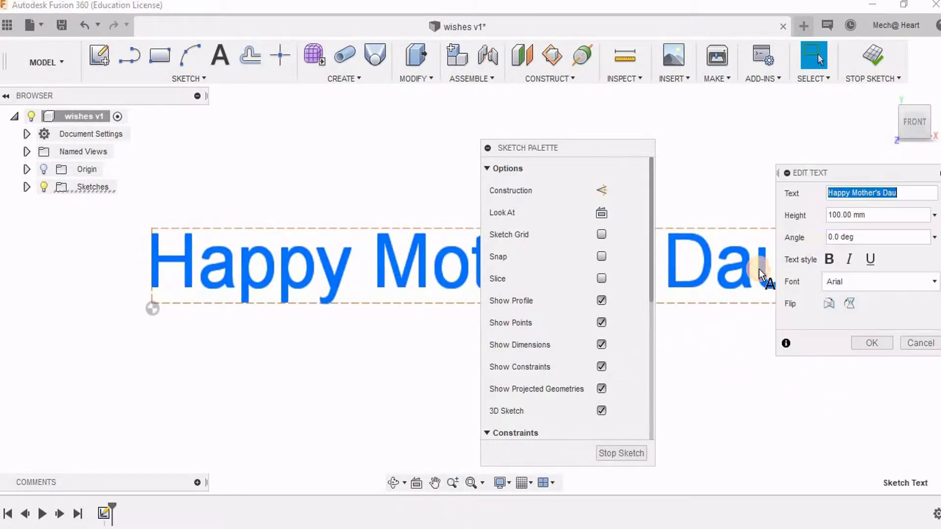
pyautogui.click(907, 192)
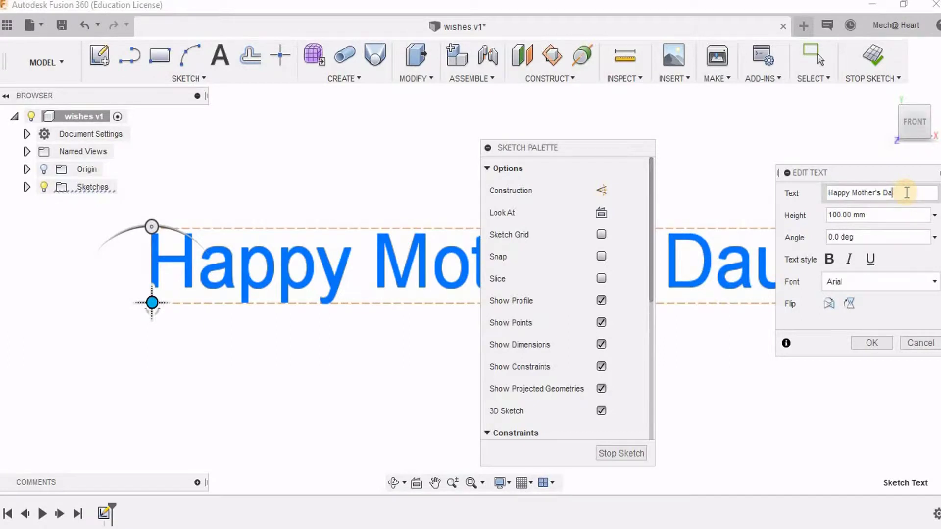
pyautogui.write('y')
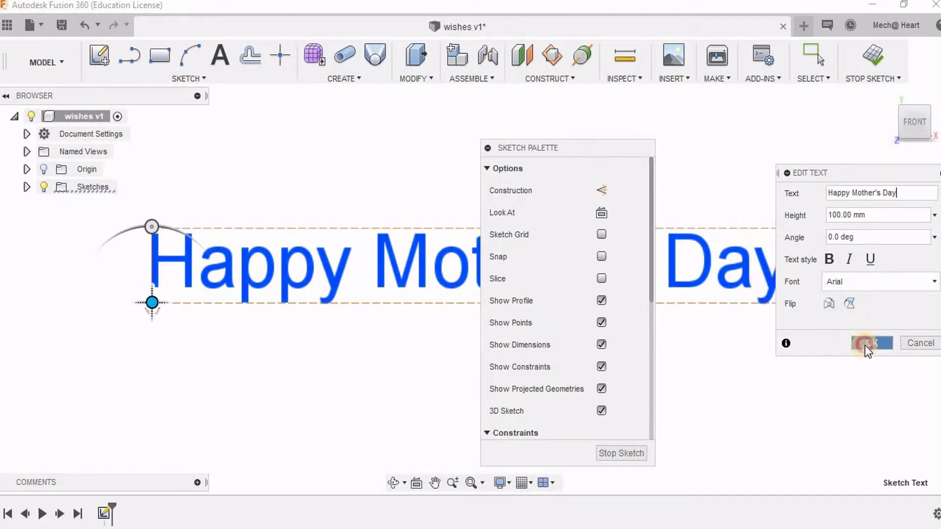
pyautogui.click(871, 343)
# - Finish the sketch and extrude the text profile 50 mm into 16 solid letter bodies
pyautogui.click(872, 58)
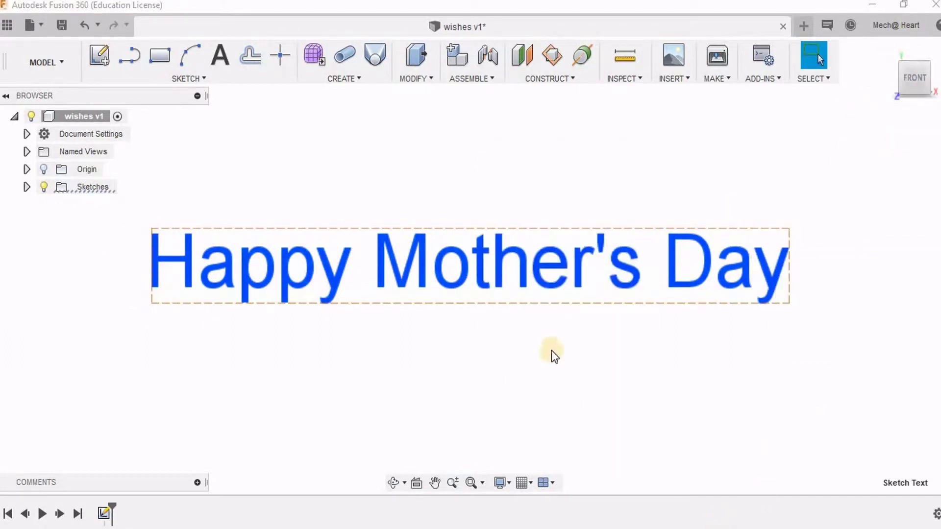
pyautogui.press('e')
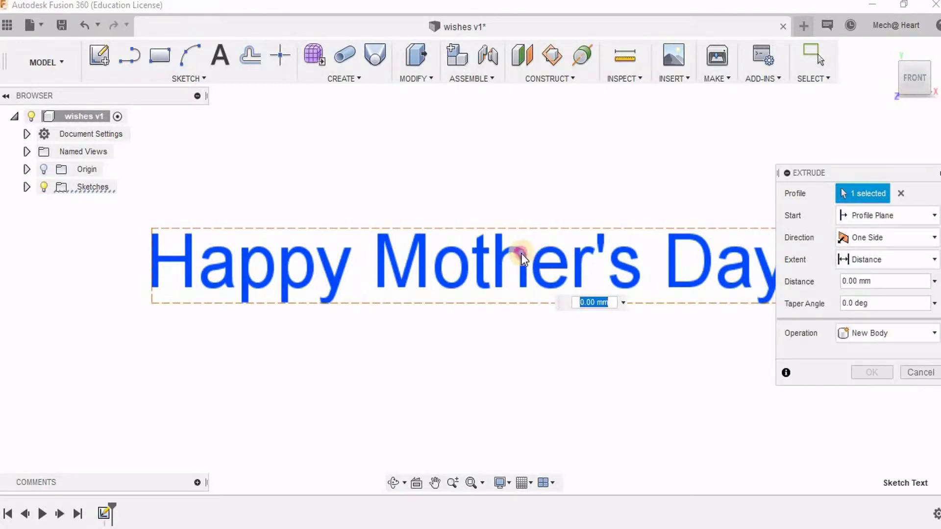
pyautogui.click(522, 258)
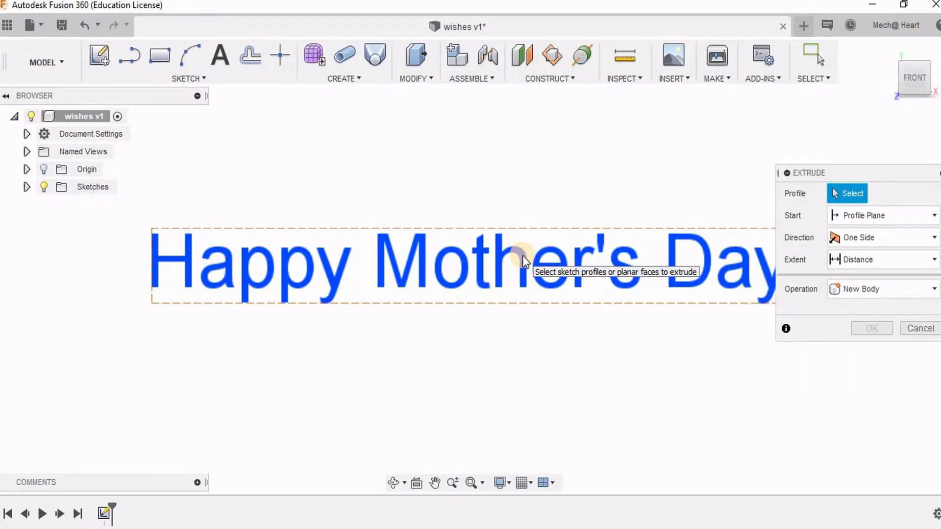
pyautogui.click(522, 257)
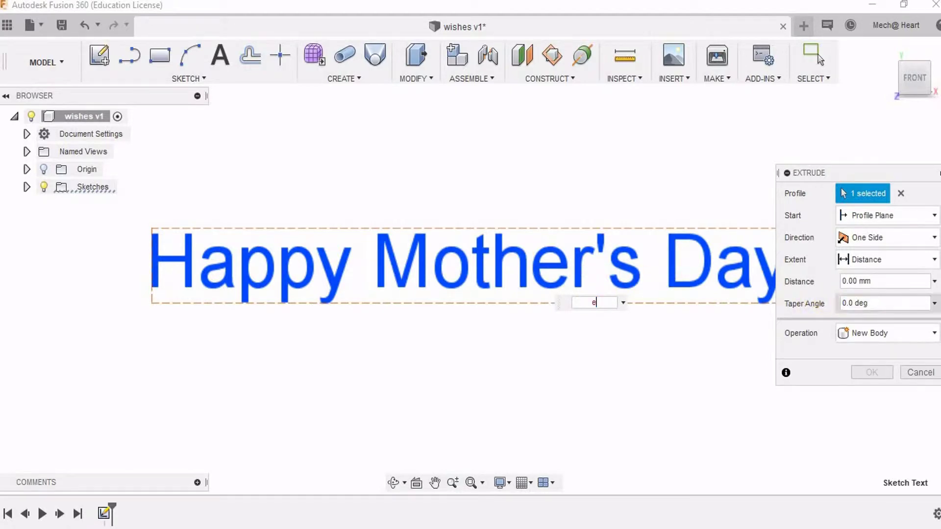
pyautogui.click(890, 281)
pyautogui.write('10')
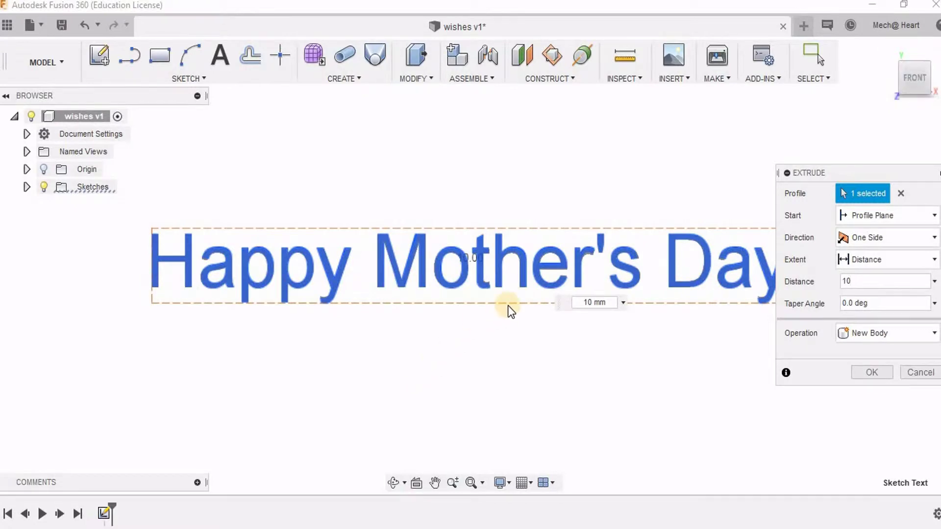
pyautogui.scroll(-2, 492, 307)
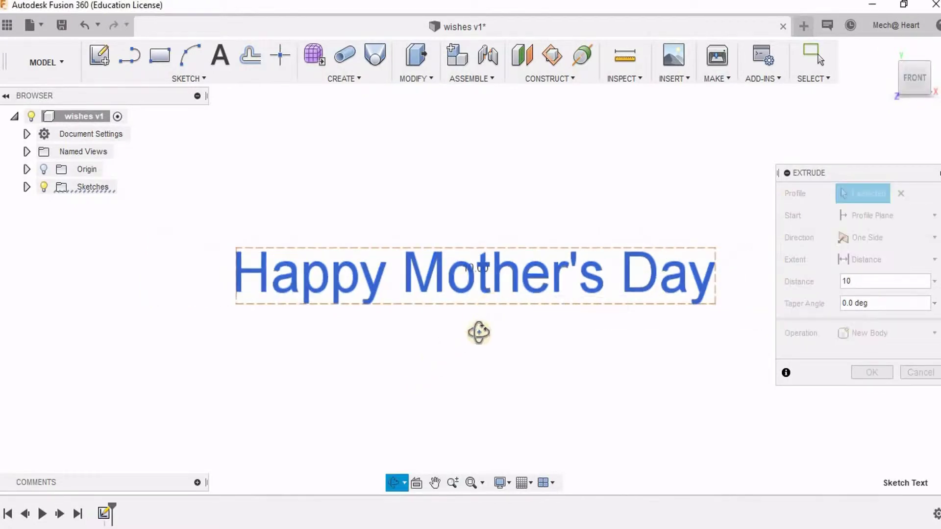
pyautogui.keyDown('shift'); pyautogui.moveTo(478, 331); pyautogui.dragTo(445, 379, button='middle'); pyautogui.keyUp('shift')
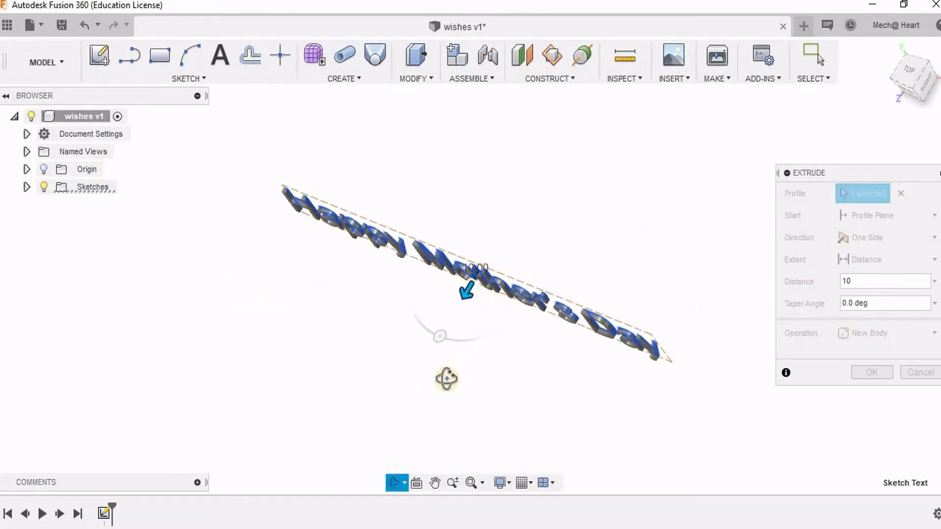
pyautogui.scroll(2, 528, 296)
pyautogui.scroll(2, 519, 312)
pyautogui.scroll(-2, 519, 312)
pyautogui.scroll(-1, 519, 312)
pyautogui.moveTo(441, 295); pyautogui.dragTo(475, 334)
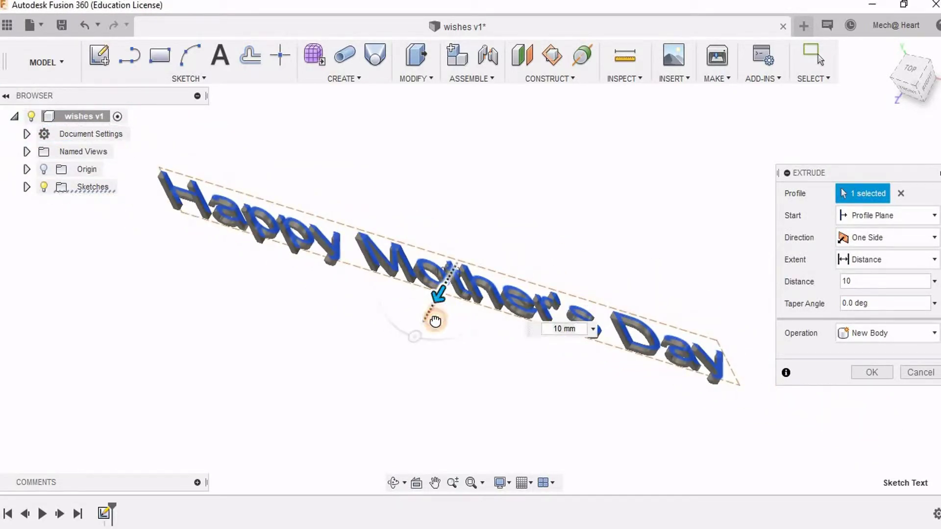
pyautogui.click(870, 372)
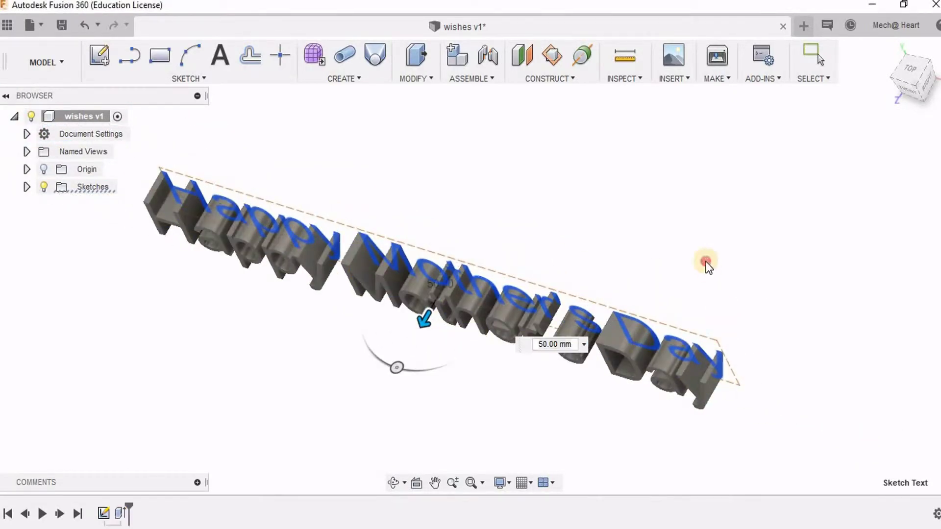
pyautogui.moveTo(636, 298)
pyautogui.keyDown('shift'); pyautogui.mouseDown(button='middle')
pyautogui.moveTo(737, 252)
pyautogui.moveTo(669, 287)
pyautogui.mouseUp(button='middle'); pyautogui.keyUp('shift')
# - Expand the Bodies folder and check which letter each body, including Body6, is
pyautogui.click(27, 187)
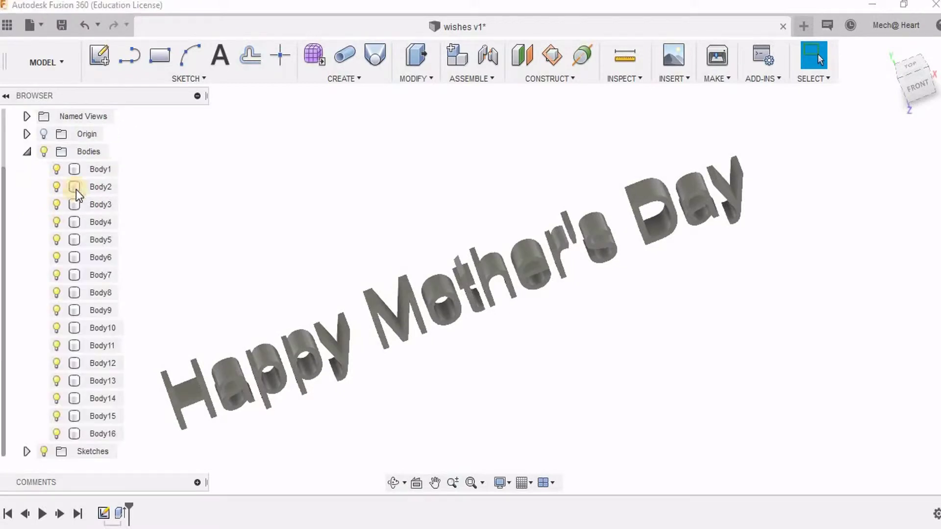
pyautogui.click(101, 170)
pyautogui.click(101, 222)
pyautogui.click(101, 258)
pyautogui.moveTo(831, 323)
pyautogui.keyDown('shift'); pyautogui.mouseDown(button='middle')
pyautogui.moveTo(790, 276)
pyautogui.moveTo(846, 272)
pyautogui.moveTo(830, 309)
pyautogui.moveTo(844, 319)
pyautogui.mouseUp(button='middle'); pyautogui.keyUp('shift')
pyautogui.moveTo(411, 351); pyautogui.dragTo(625, 314, button='middle')
# - Rename Body1 to a1 and Body2 to p2
pyautogui.click(103, 171)
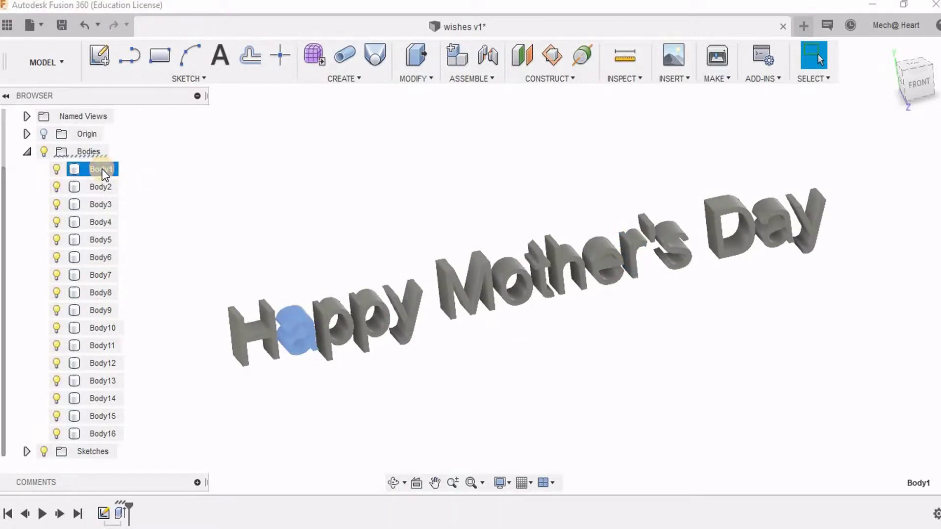
pyautogui.doubleClick(102, 171)
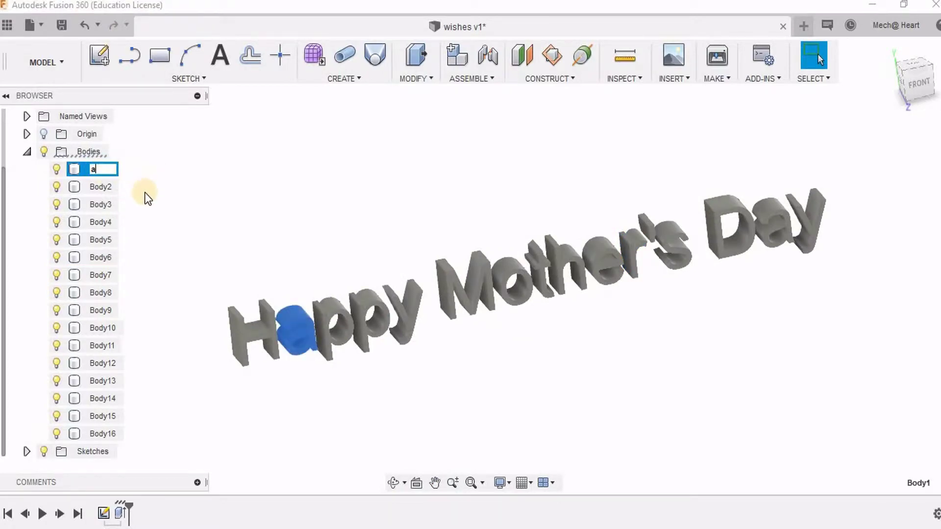
pyautogui.click(153, 225)
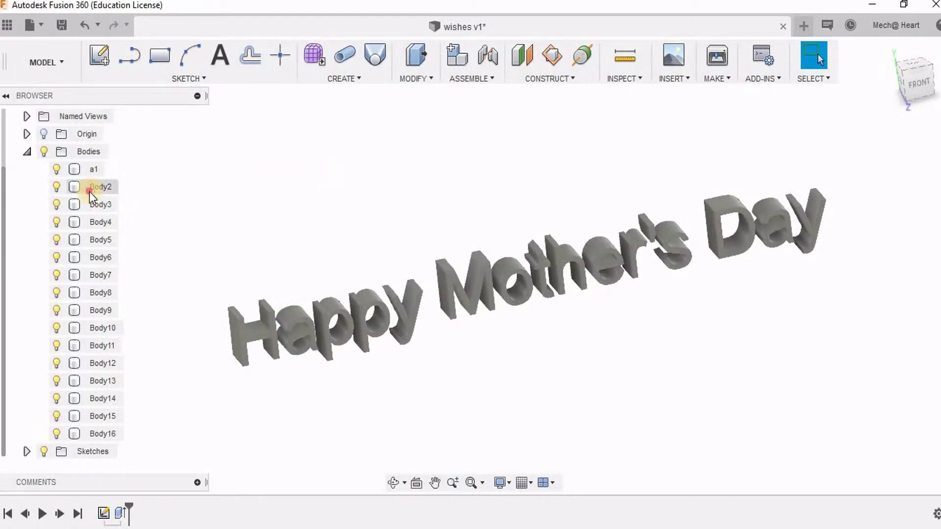
pyautogui.click(89, 192)
pyautogui.click(118, 196)
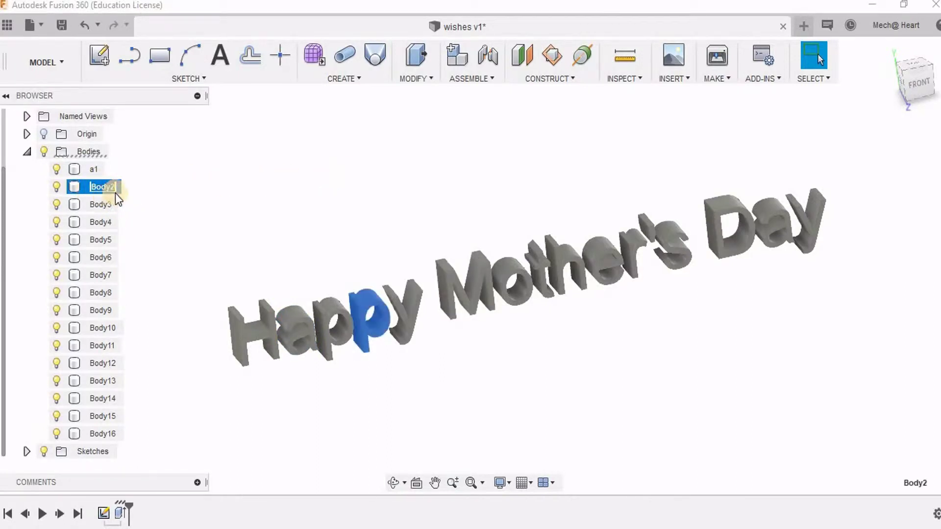
pyautogui.write('p2')
pyautogui.click(154, 222)
# - Rename Body3 to m and the t letter body to t
pyautogui.click(100, 205)
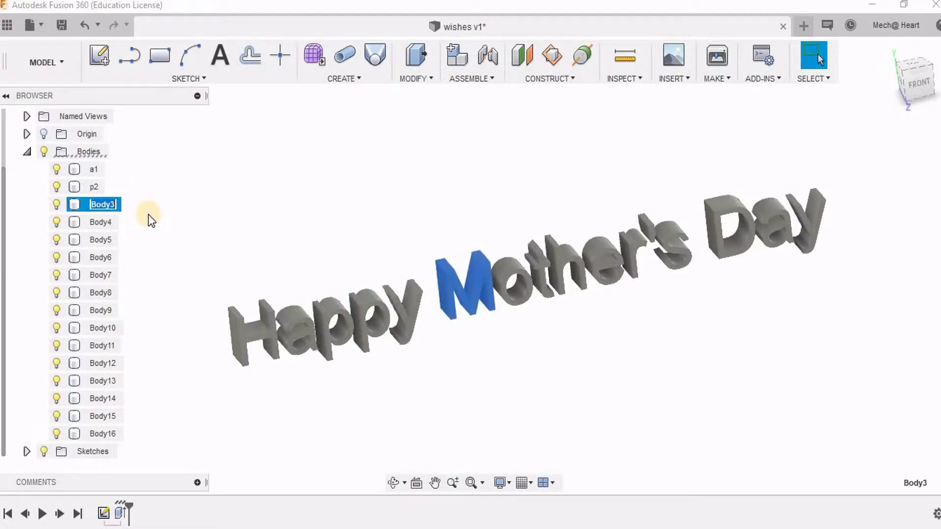
pyautogui.write('m')
pyautogui.click(110, 223)
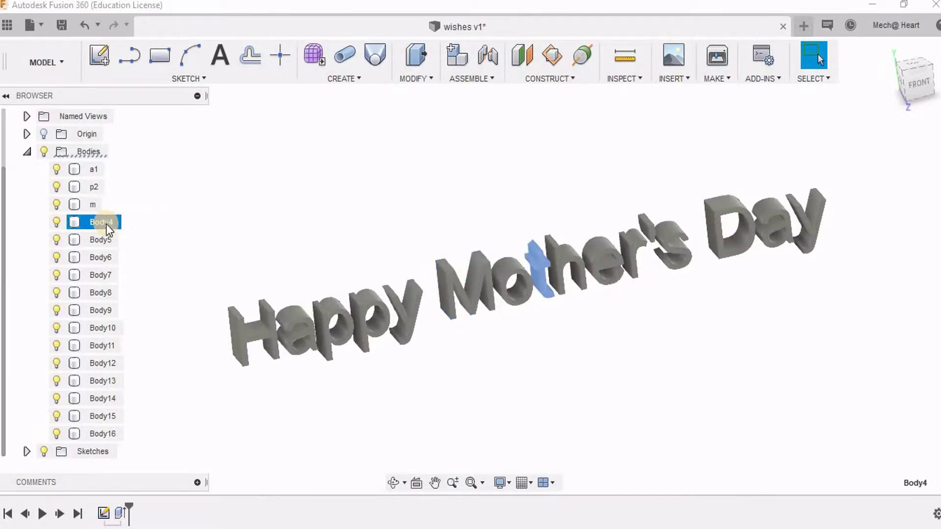
pyautogui.click(107, 222)
pyautogui.write('t')
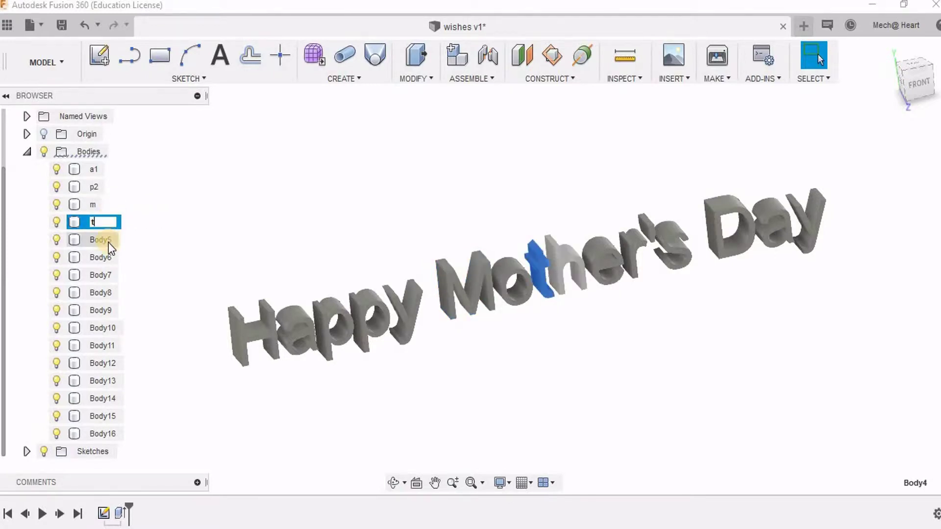
pyautogui.press('Return')
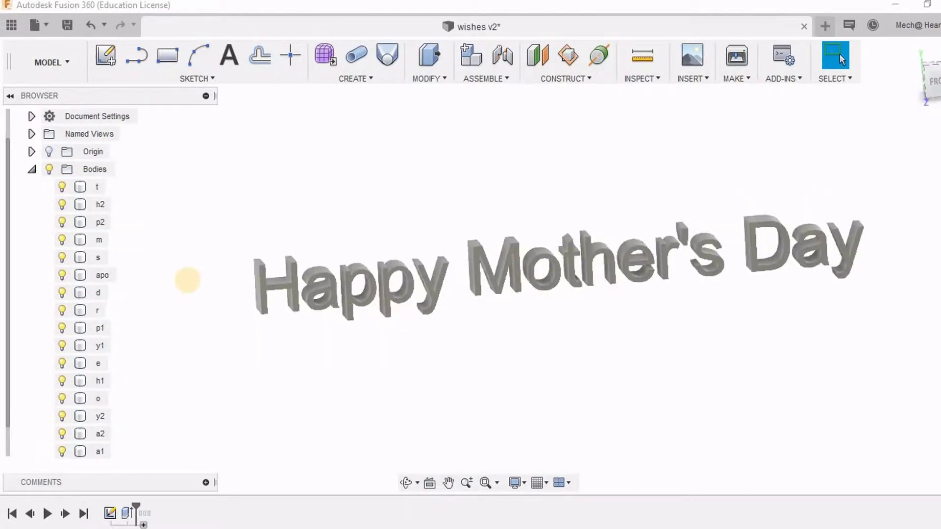
# - Select all bodies from t to a1 and create components from them
pyautogui.click(85, 186)
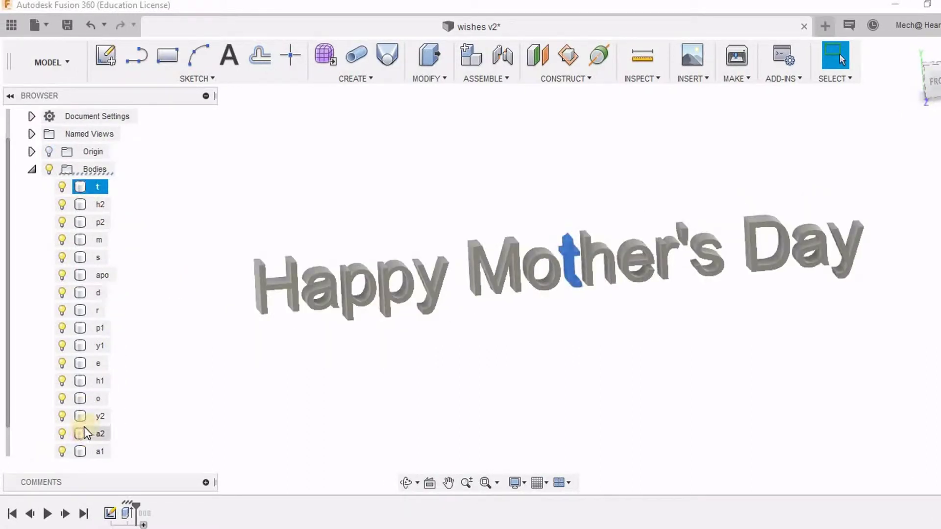
pyautogui.scroll(-1, 80, 426)
pyautogui.keyDown('shift'); pyautogui.click(81, 434); pyautogui.keyUp('shift')
pyautogui.rightClick(83, 430)
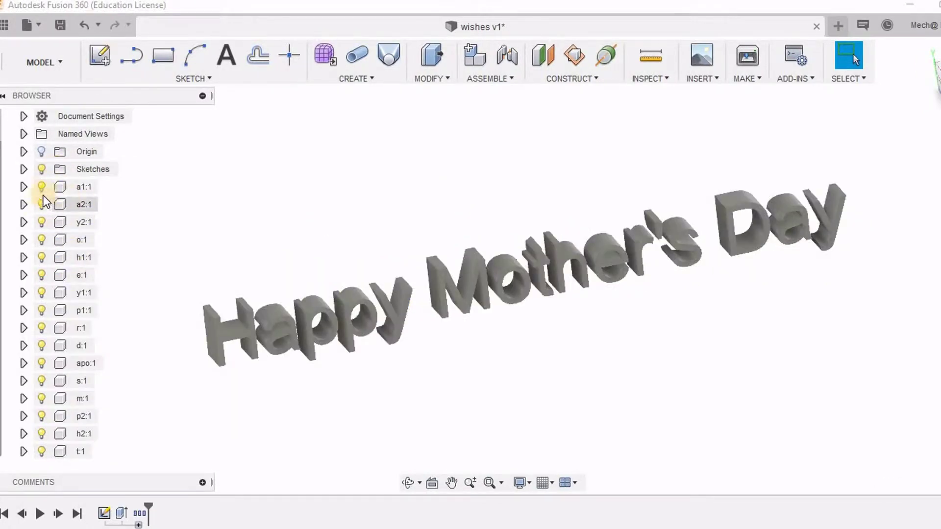
# - Toggle visibility of the a components and Day's y to identify them, then deselect the apostrophe
pyautogui.click(42, 187)
pyautogui.click(40, 189)
pyautogui.click(40, 205)
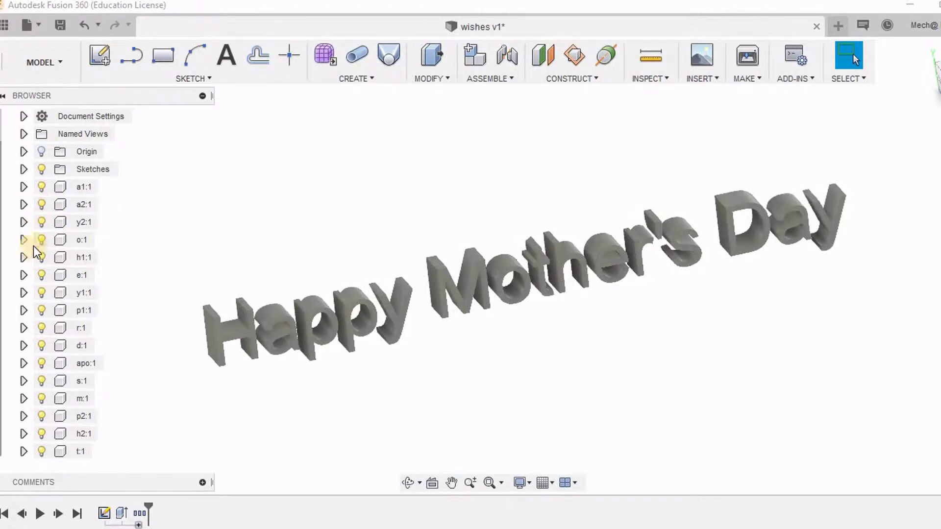
pyautogui.click(40, 223)
pyautogui.click(72, 365)
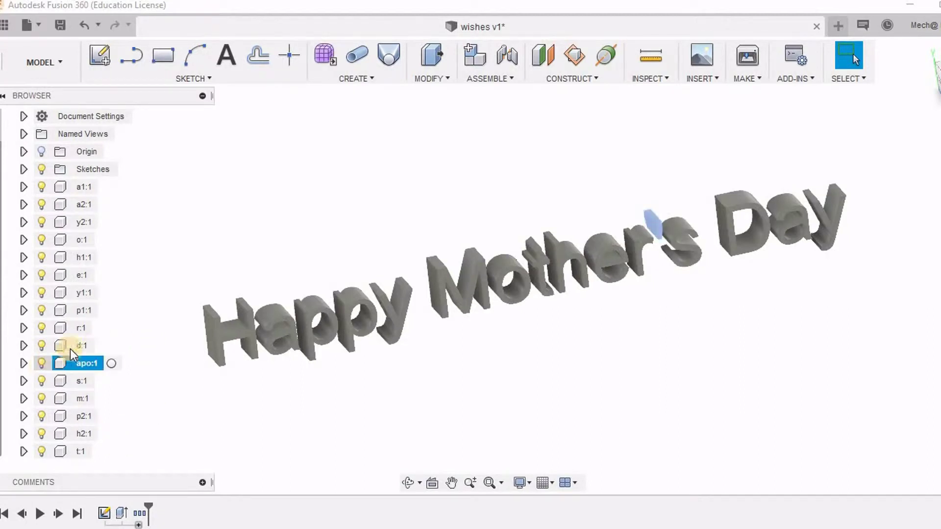
pyautogui.click(153, 297)
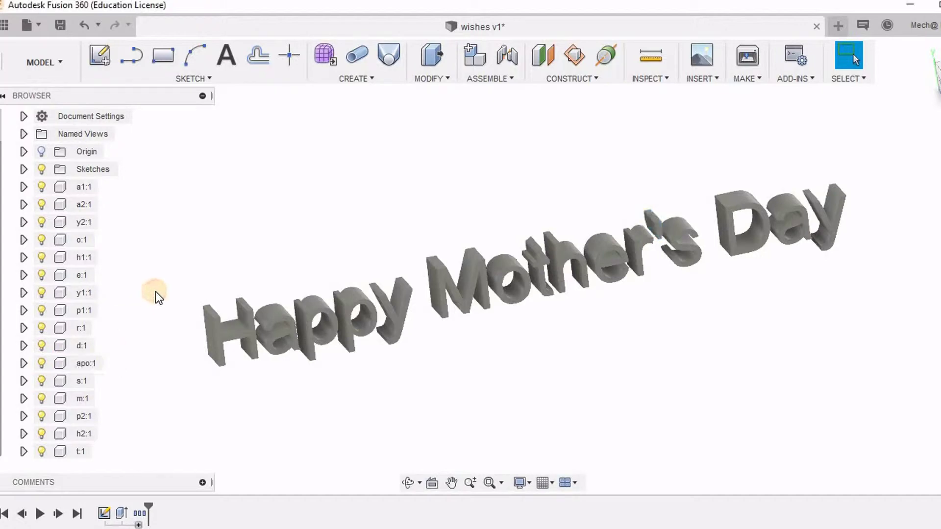
# - Switch to the Animation workspace and delete the stray View keyframe at time zero
pyautogui.click(42, 66)
pyautogui.click(61, 204)
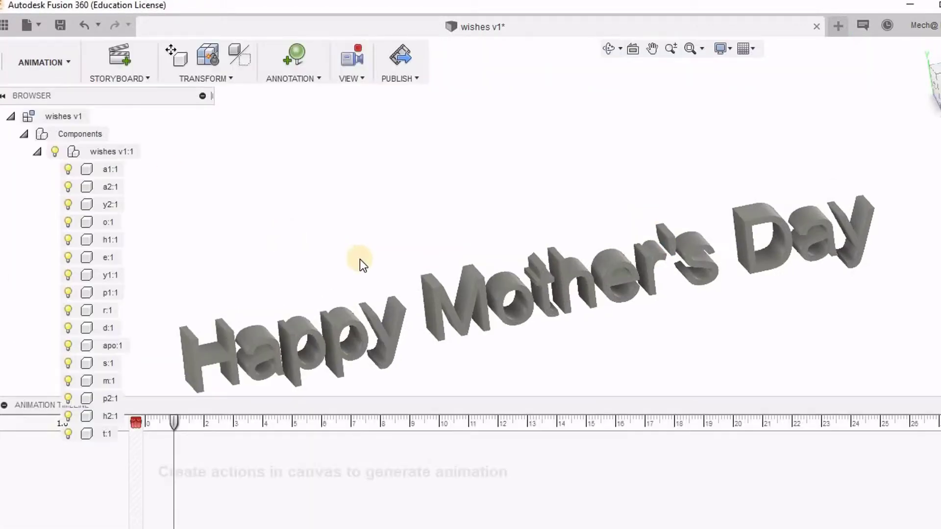
pyautogui.moveTo(368, 247); pyautogui.dragTo(383, 203, button='middle')
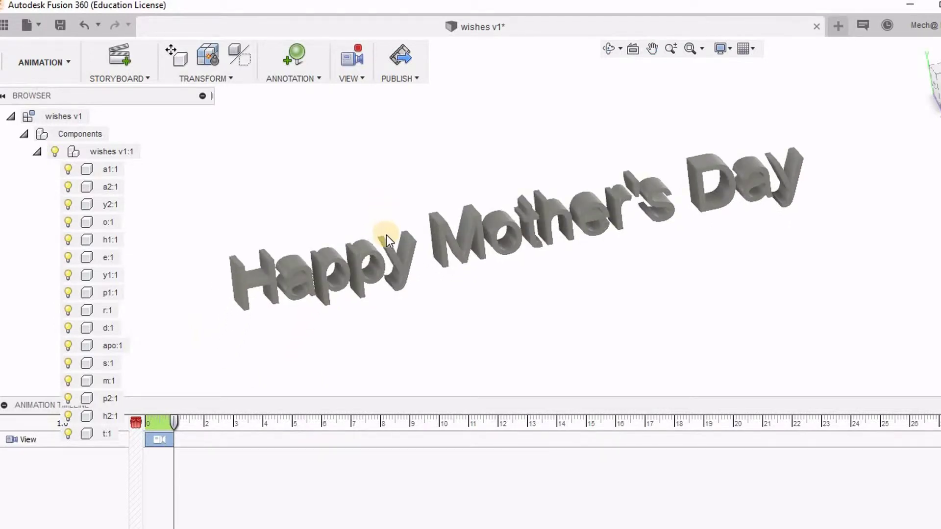
pyautogui.click(138, 424)
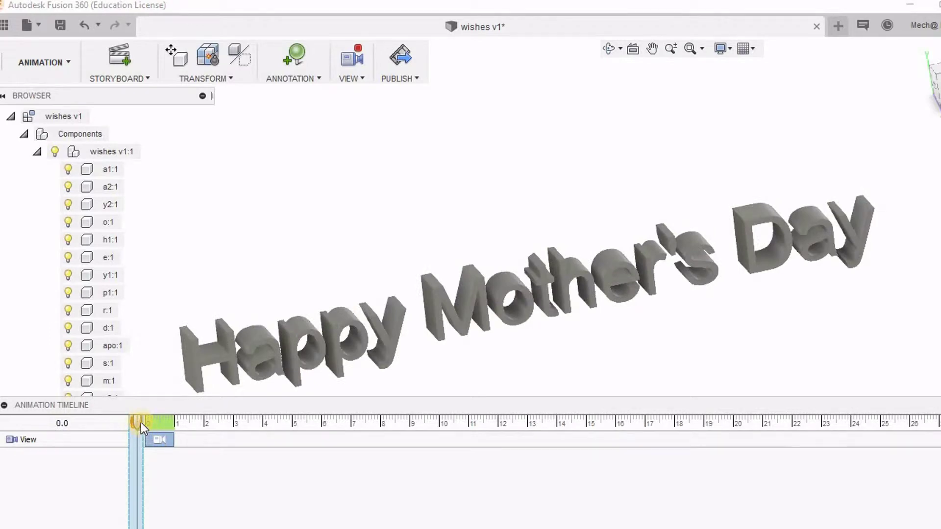
pyautogui.rightClick(160, 441)
pyautogui.click(193, 512)
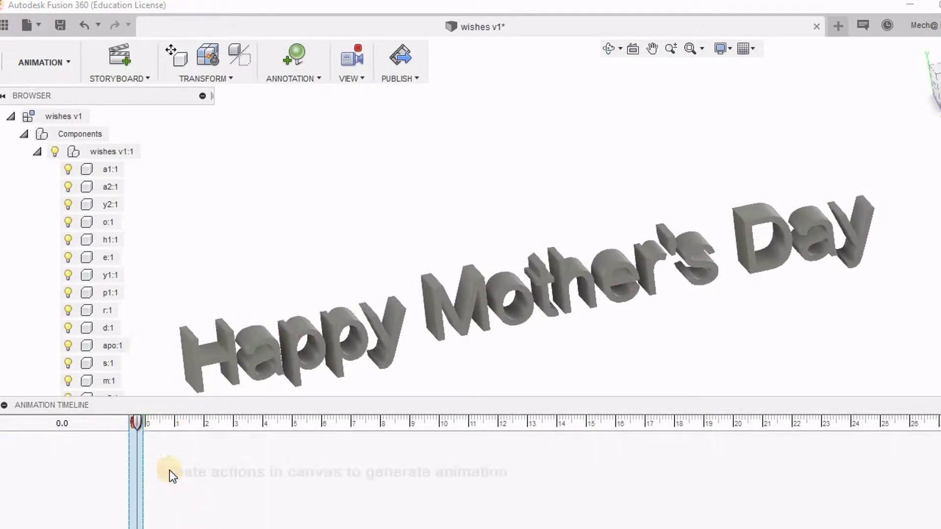
# - Hide all letter components from a1:1 to t:1
pyautogui.click(110, 169)
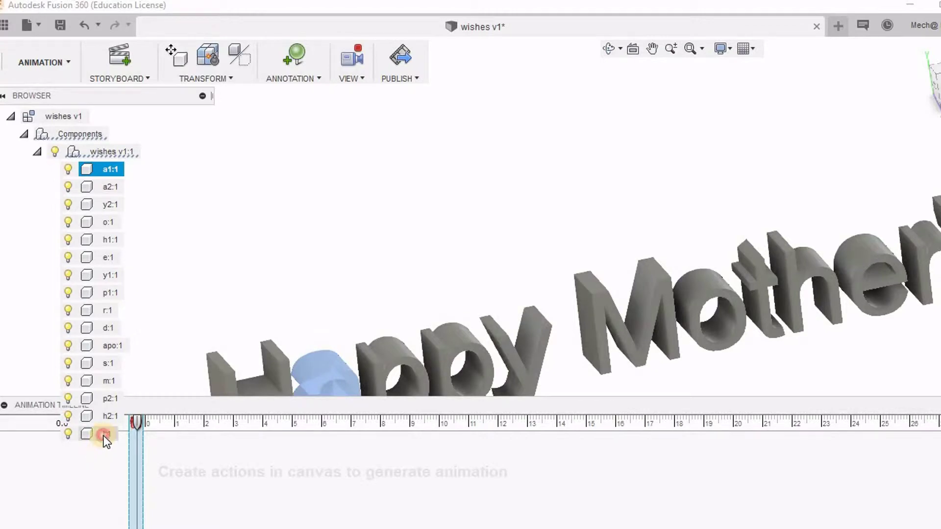
pyautogui.keyDown('shift'); pyautogui.click(103, 436); pyautogui.keyUp('shift')
pyautogui.rightClick(104, 436)
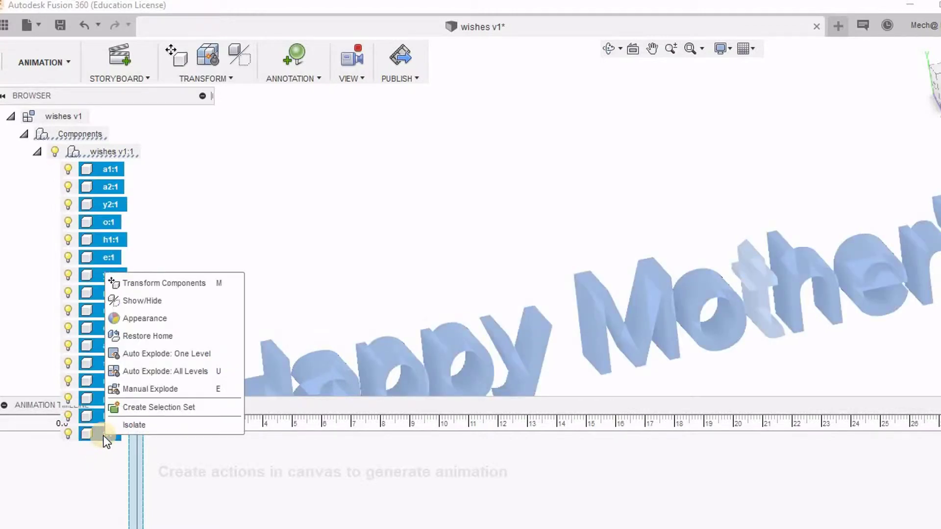
pyautogui.click(151, 299)
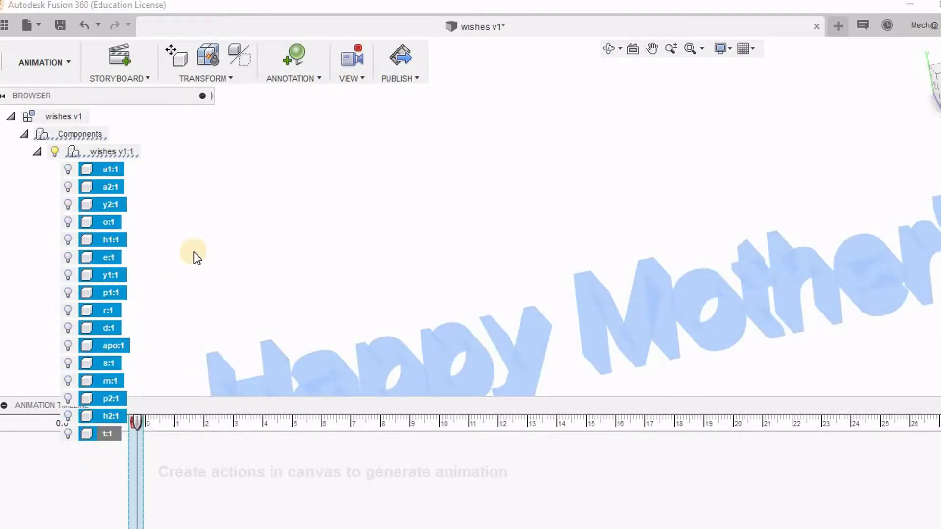
pyautogui.scroll(-3, 189, 256)
pyautogui.moveTo(574, 332)
pyautogui.mouseDown(button='middle')
pyautogui.moveTo(611, 324)
pyautogui.moveTo(592, 332)
pyautogui.mouseUp(button='middle')
# - Show the H at 1 second and the a at about 2 seconds, reframing the view
pyautogui.click(589, 337)
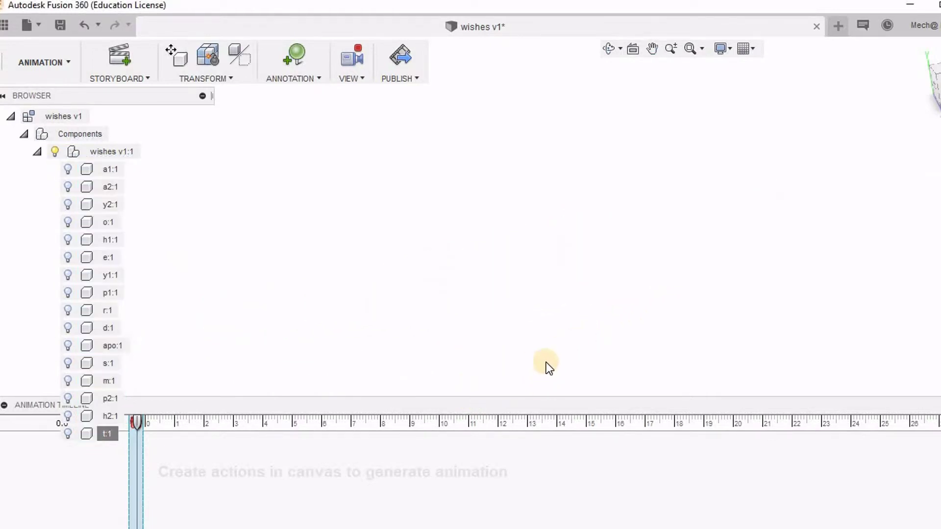
pyautogui.click(177, 424)
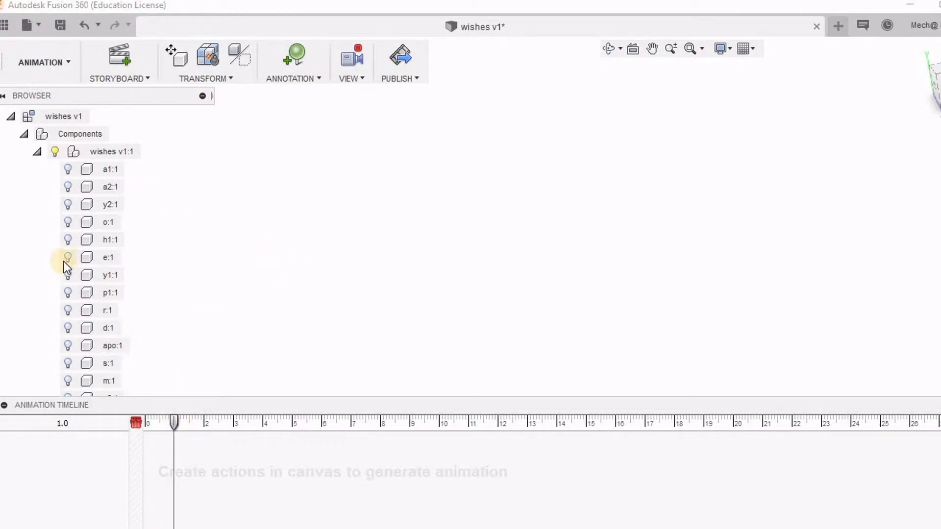
pyautogui.click(70, 242)
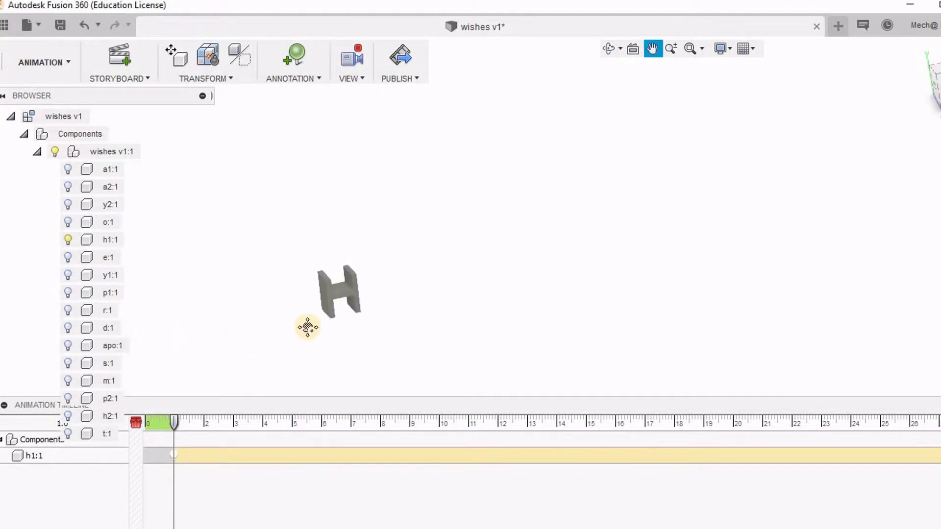
pyautogui.scroll(5, 334, 322)
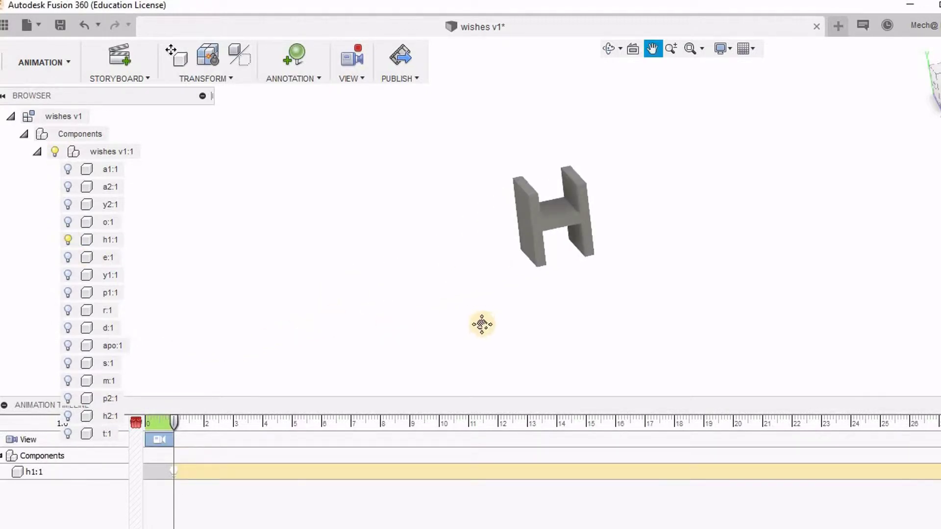
pyautogui.scroll(2, 459, 335)
pyautogui.scroll(2, 460, 335)
pyautogui.scroll(2, 462, 343)
pyautogui.moveTo(443, 359); pyautogui.dragTo(425, 372, button='middle')
pyautogui.click(205, 420)
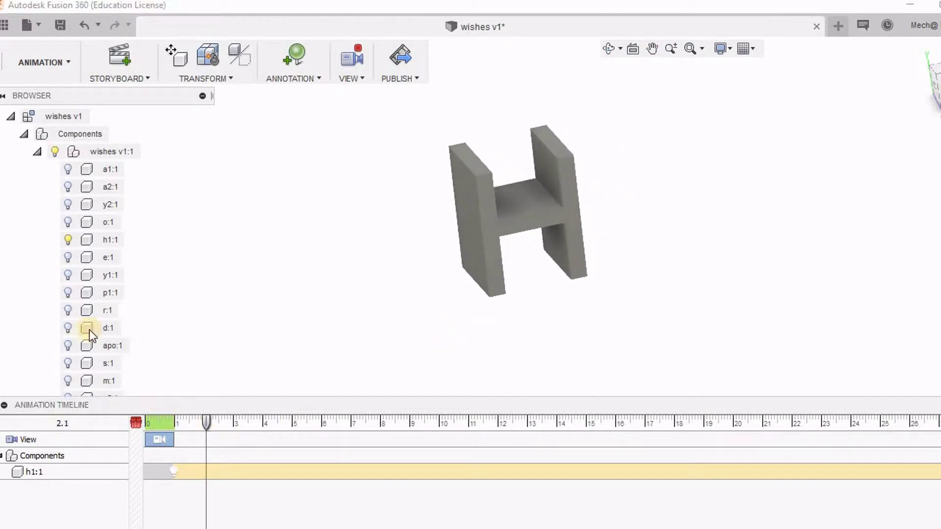
pyautogui.click(68, 170)
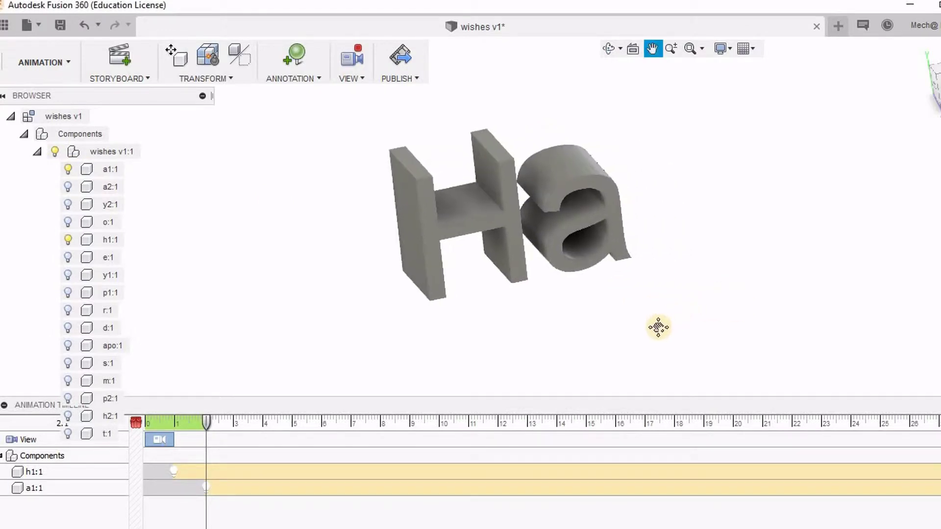
pyautogui.moveTo(735, 308); pyautogui.dragTo(632, 346, button='middle')
# - Show the two p's at 3 and 4 seconds and the y at 5 seconds
pyautogui.click(233, 424)
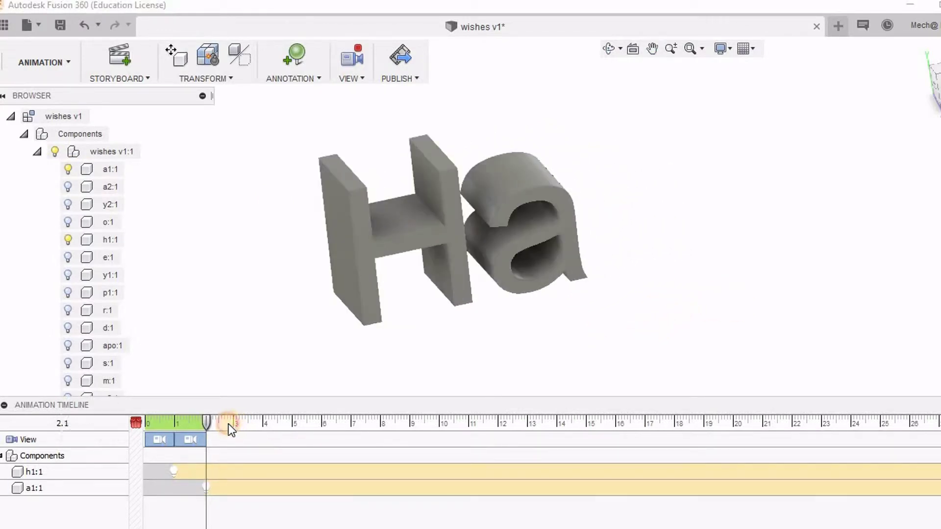
pyautogui.click(68, 293)
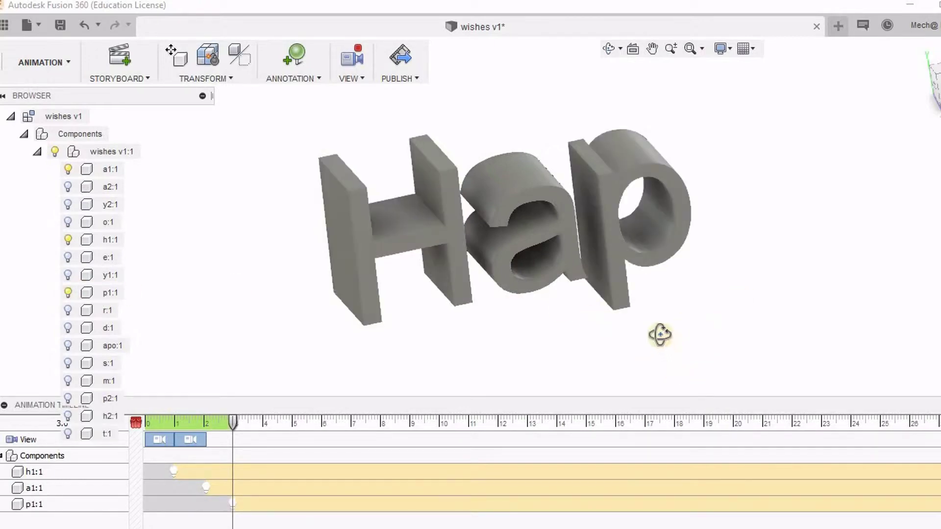
pyautogui.keyDown('shift'); pyautogui.moveTo(672, 346); pyautogui.dragTo(647, 321, button='middle'); pyautogui.keyUp('shift')
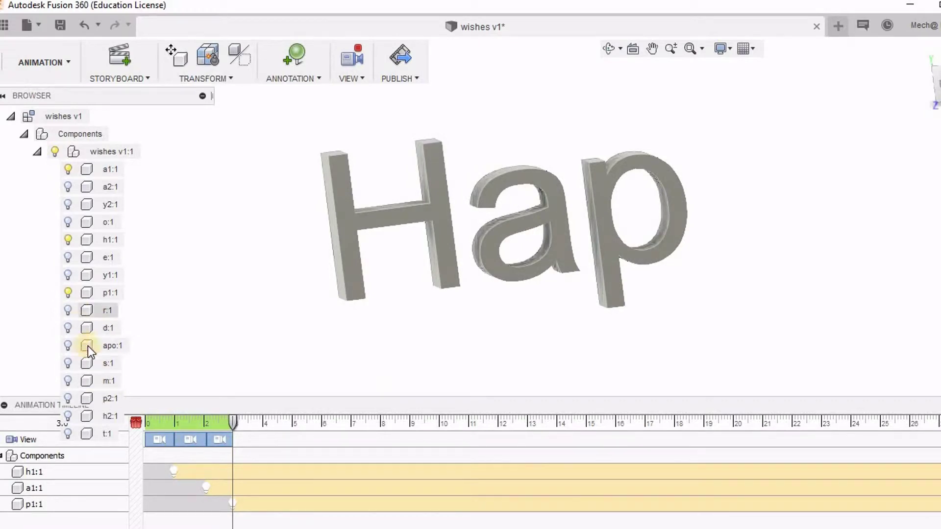
pyautogui.click(268, 425)
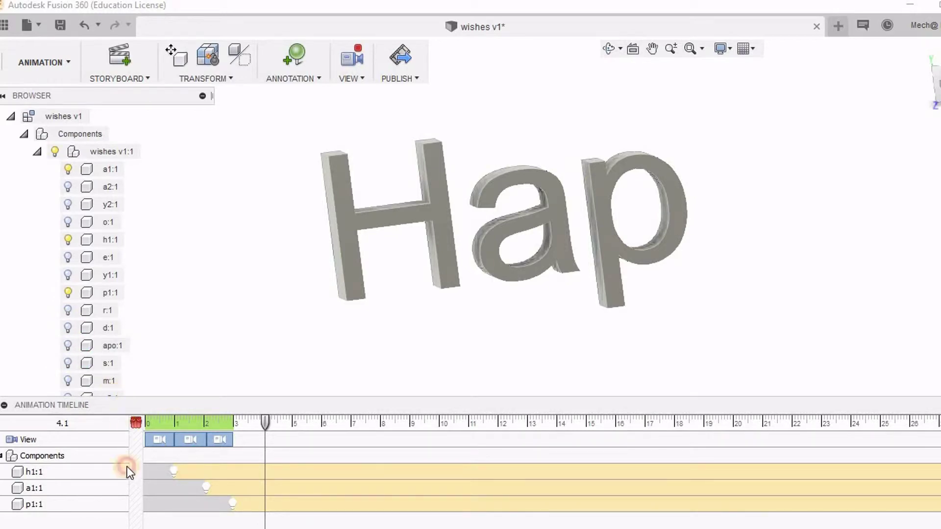
pyautogui.click(68, 398)
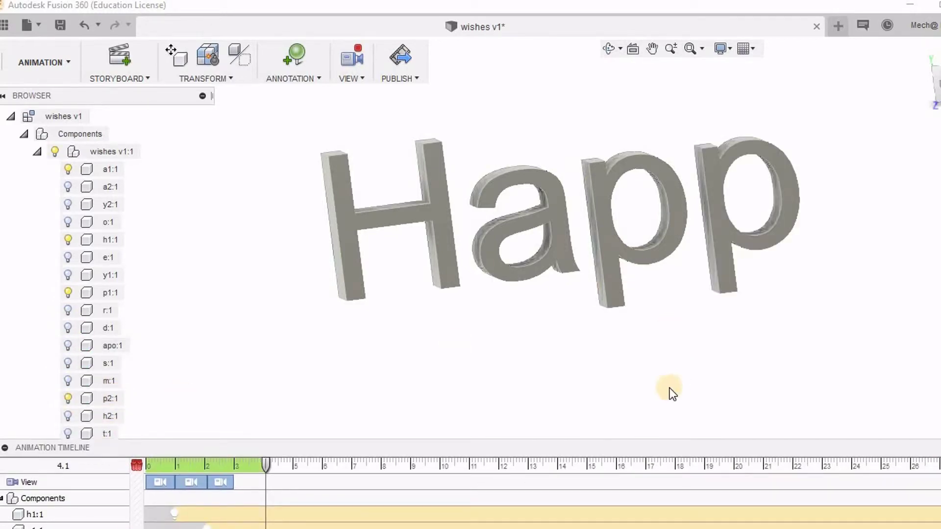
pyautogui.moveTo(657, 378); pyautogui.dragTo(543, 406, button='middle')
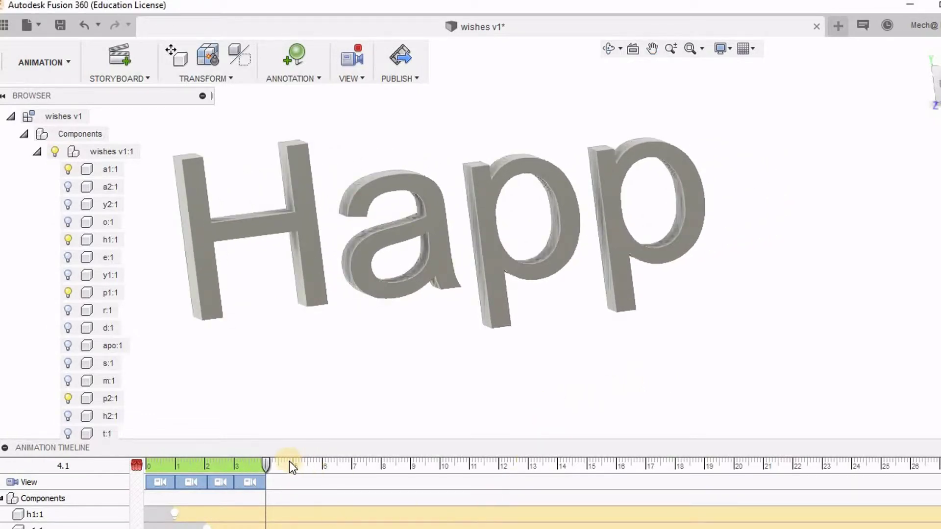
pyautogui.click(293, 464)
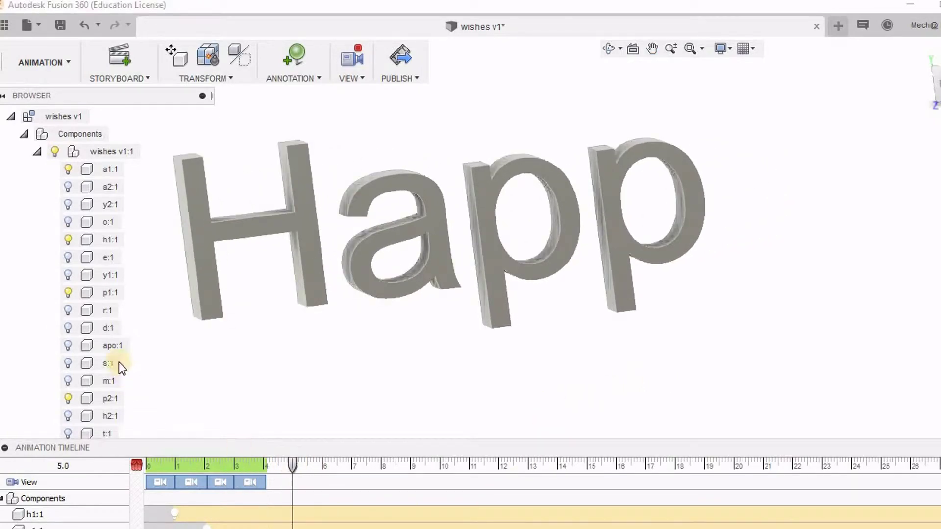
pyautogui.click(72, 279)
pyautogui.click(69, 275)
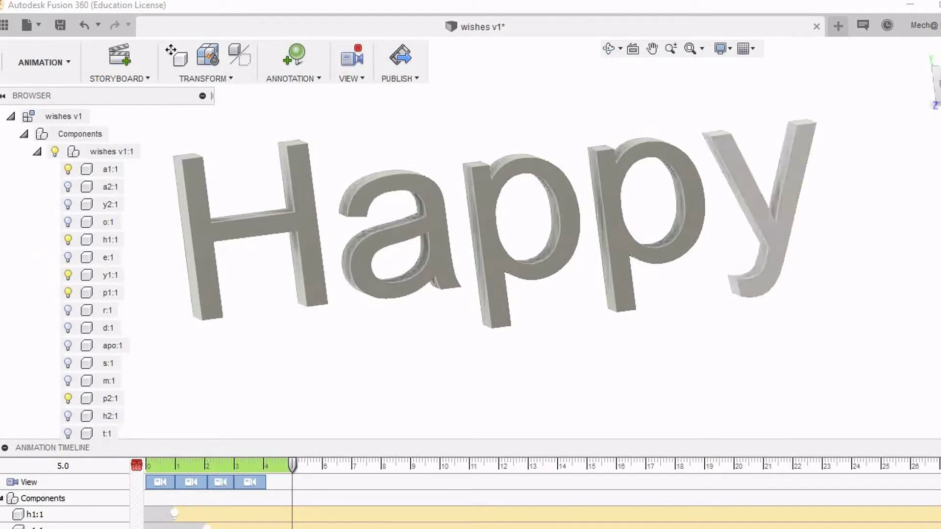
pyautogui.click(937, 81)
pyautogui.scroll(2, 468, 389)
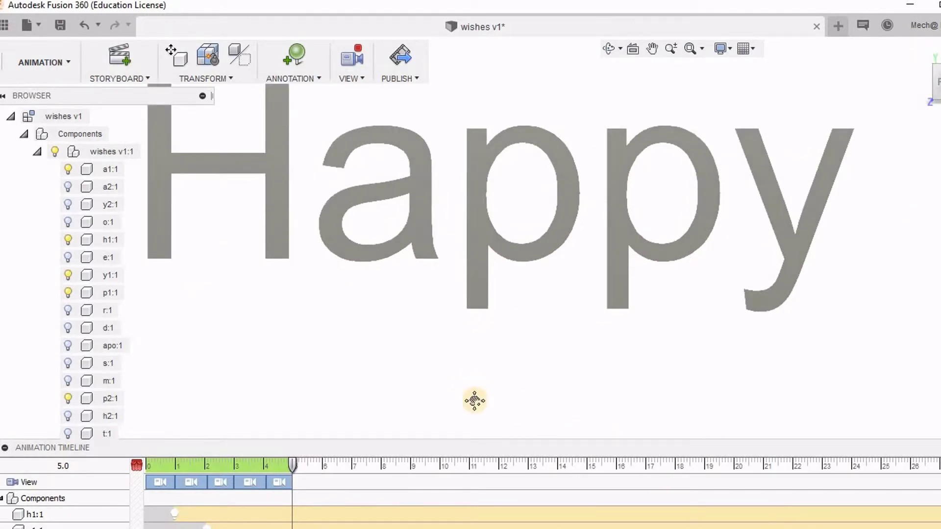
# - Dock the timeline at the top and orbit Happy into a 3D view at 7 seconds
pyautogui.moveTo(475, 420); pyautogui.dragTo(475, 467, button='middle')
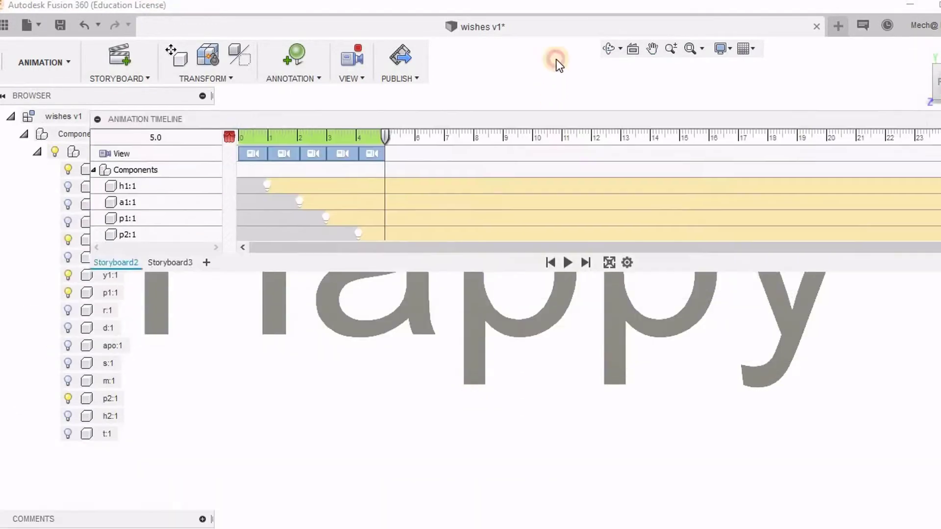
pyautogui.moveTo(461, 427); pyautogui.dragTo(557, 60)
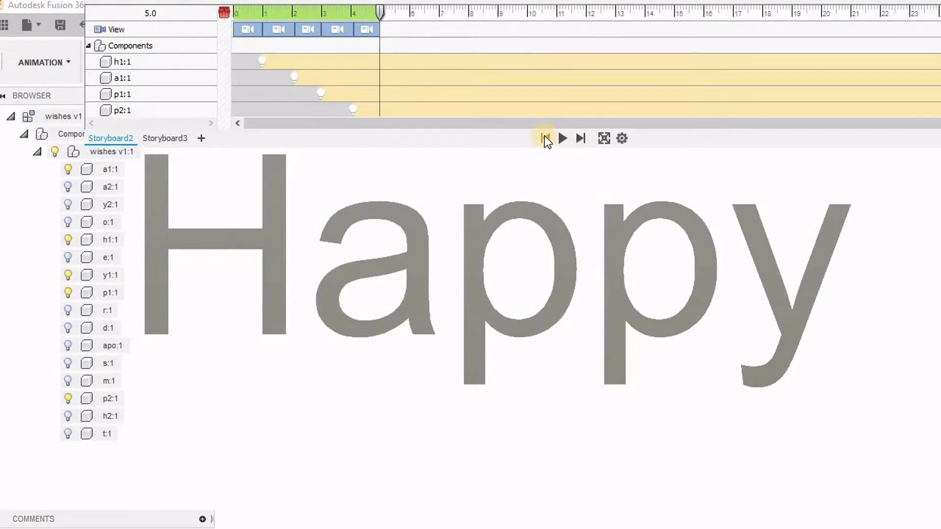
pyautogui.click(545, 138)
pyautogui.click(440, 17)
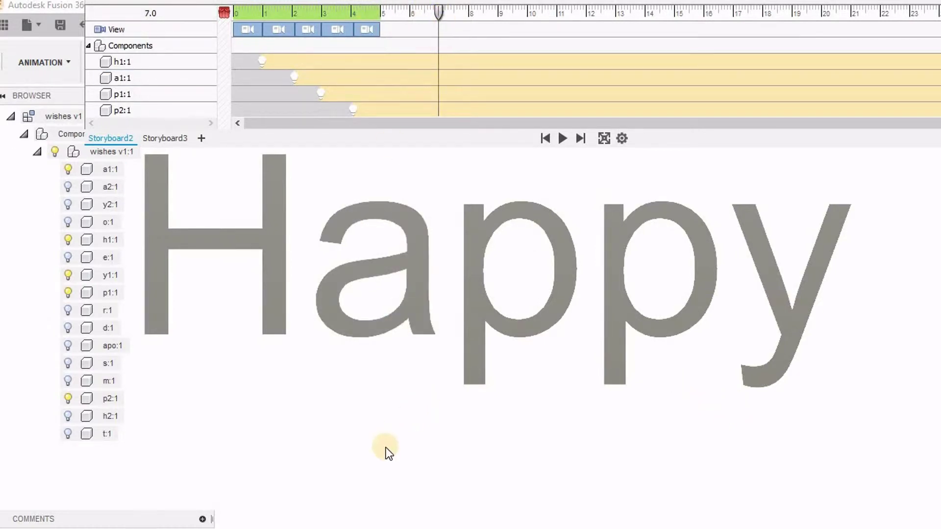
pyautogui.scroll(-3, 378, 441)
pyautogui.keyDown('shift'); pyautogui.moveTo(366, 429); pyautogui.dragTo(408, 483, button='middle'); pyautogui.keyUp('shift')
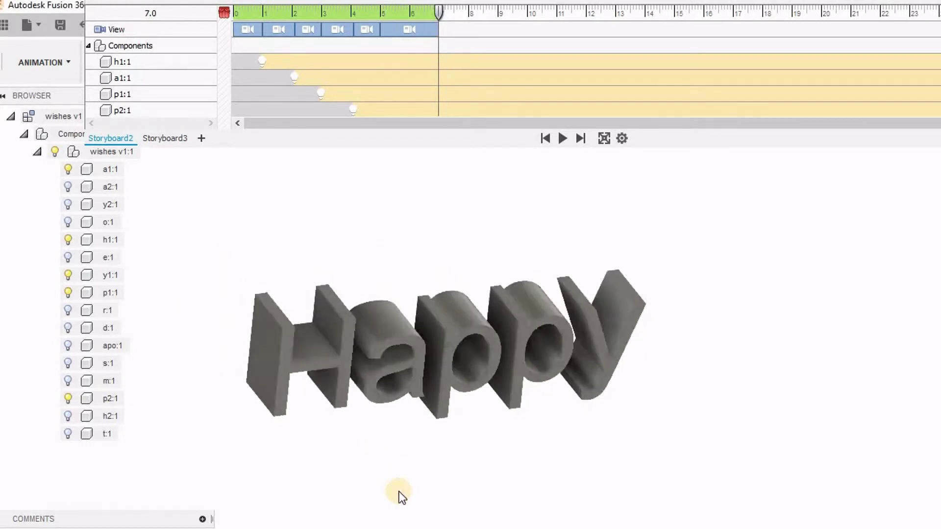
pyautogui.moveTo(640, 354)
pyautogui.keyDown('shift'); pyautogui.mouseDown(button='middle')
pyautogui.moveTo(663, 308)
pyautogui.moveTo(622, 311)
pyautogui.moveTo(585, 284)
pyautogui.moveTo(577, 330)
pyautogui.moveTo(604, 337)
pyautogui.moveTo(609, 311)
pyautogui.moveTo(590, 289)
pyautogui.moveTo(612, 274)
pyautogui.moveTo(609, 312)
pyautogui.moveTo(542, 340)
pyautogui.moveTo(478, 388)
pyautogui.moveTo(420, 346)
pyautogui.moveTo(529, 248)
pyautogui.moveTo(519, 267)
pyautogui.moveTo(493, 278)
pyautogui.mouseUp(button='middle'); pyautogui.keyUp('shift')
# - Make the m:1 component visible and select the M
pyautogui.click(458, 328)
pyautogui.click(519, 272)
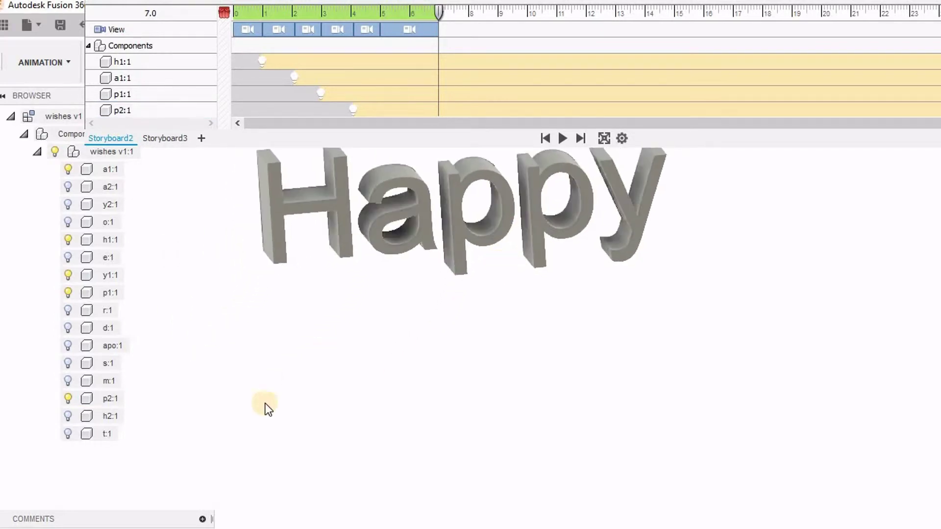
pyautogui.click(67, 381)
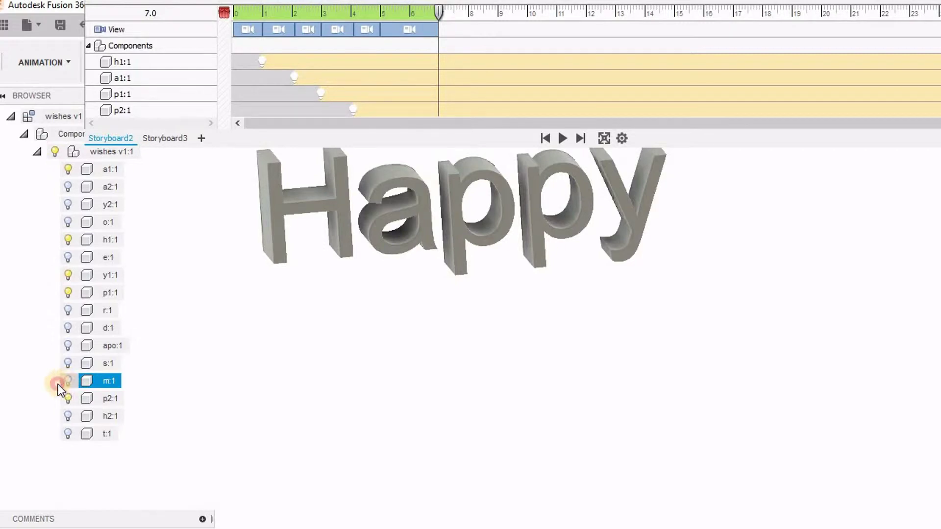
pyautogui.click(67, 381)
pyautogui.click(762, 199)
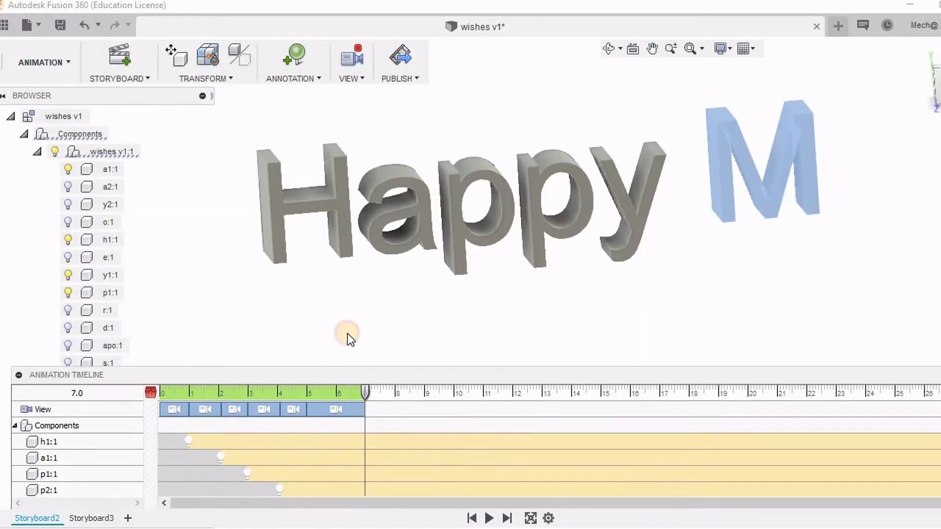
# - Move the M below Happy with Transform Components, with the time at 8 seconds
pyautogui.click(178, 54)
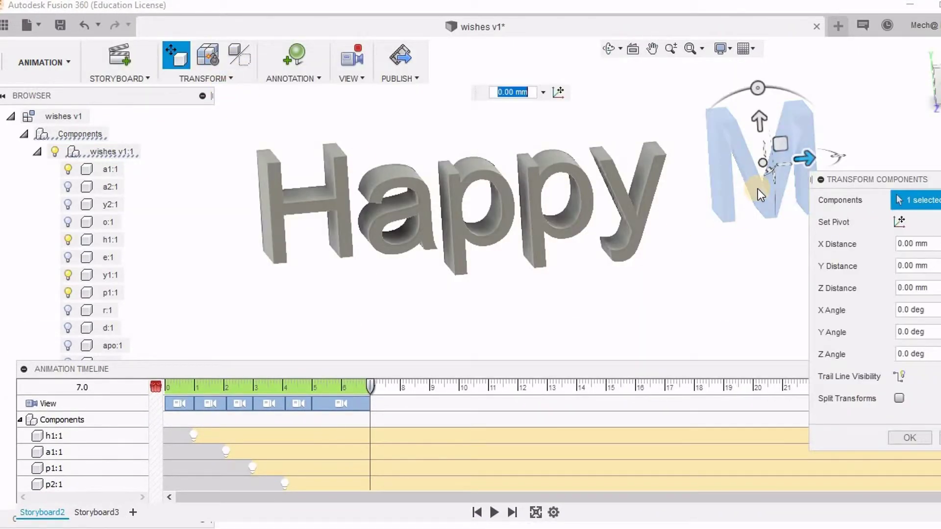
pyautogui.moveTo(782, 152)
pyautogui.mouseDown()
pyautogui.moveTo(760, 277)
pyautogui.moveTo(289, 365)
pyautogui.mouseUp()
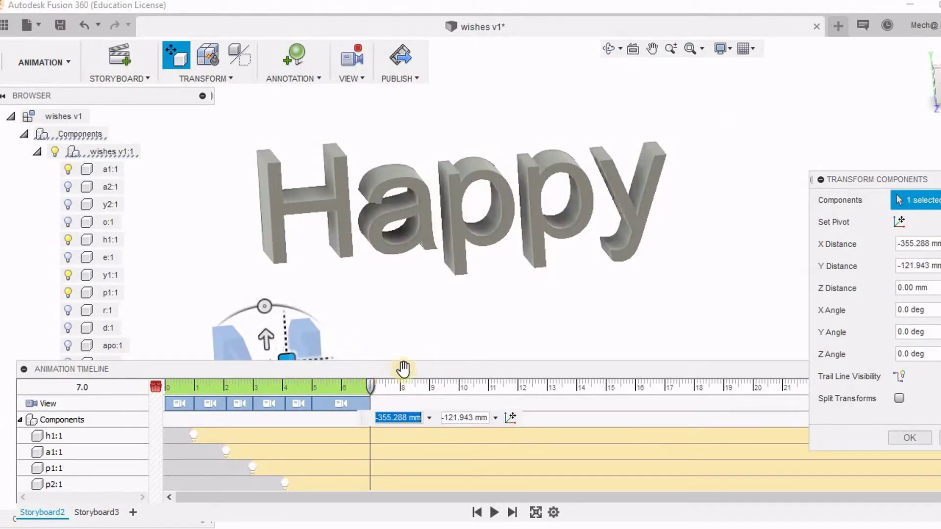
pyautogui.moveTo(406, 369); pyautogui.dragTo(529, 16)
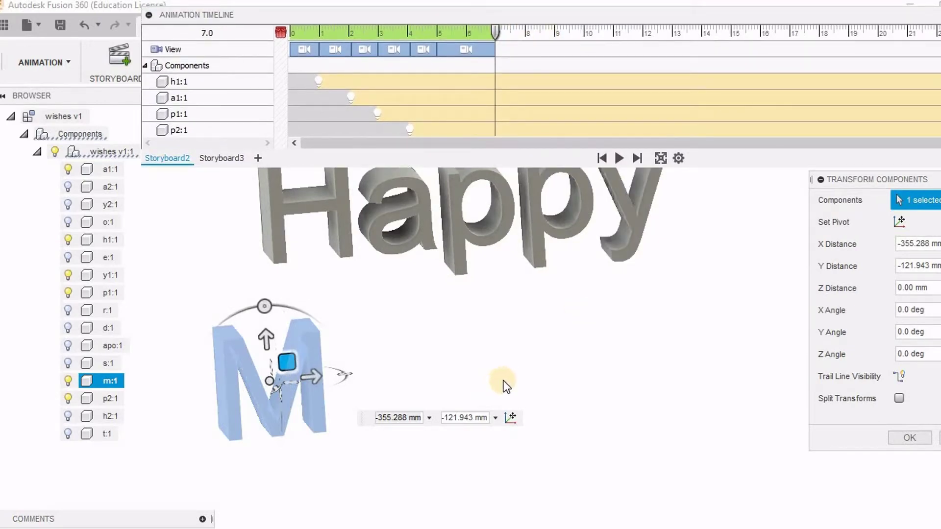
pyautogui.click(525, 33)
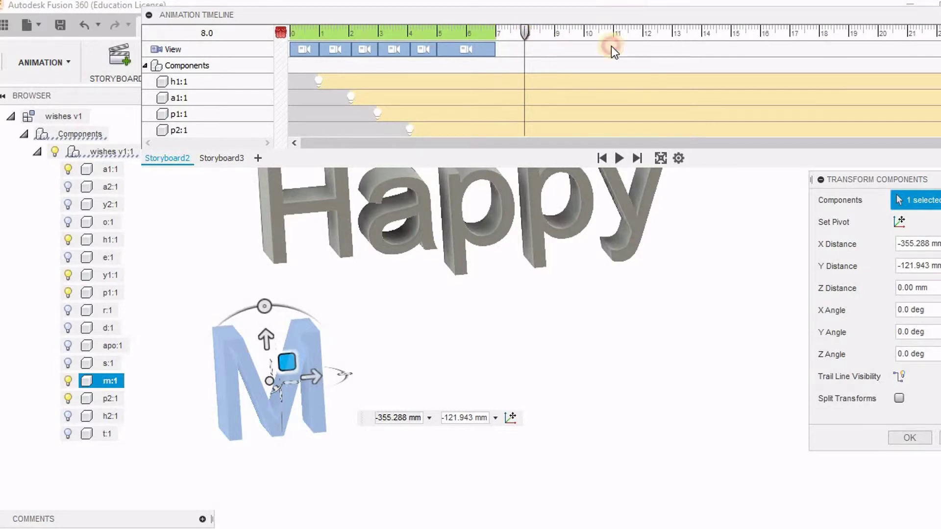
pyautogui.click(909, 437)
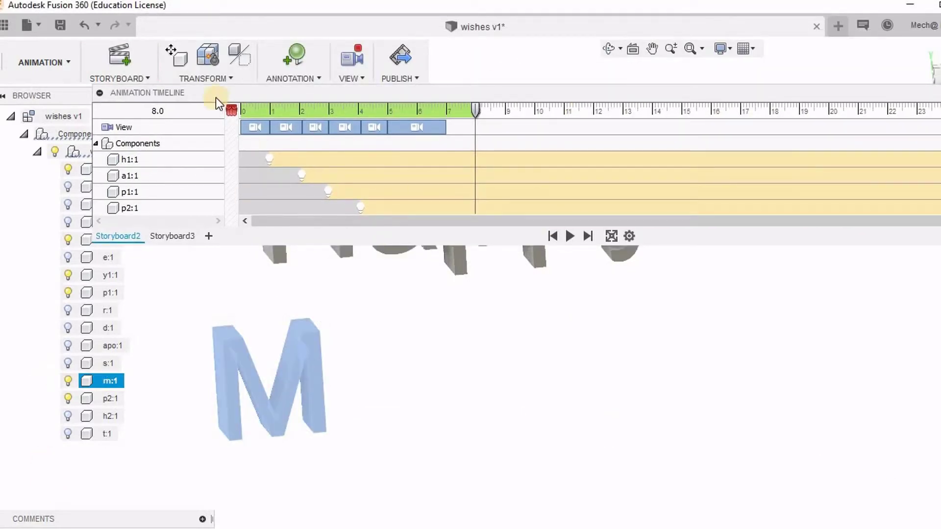
# - Move the letter o down beside the M with Transform Components
pyautogui.moveTo(223, 97); pyautogui.dragTo(320, 110)
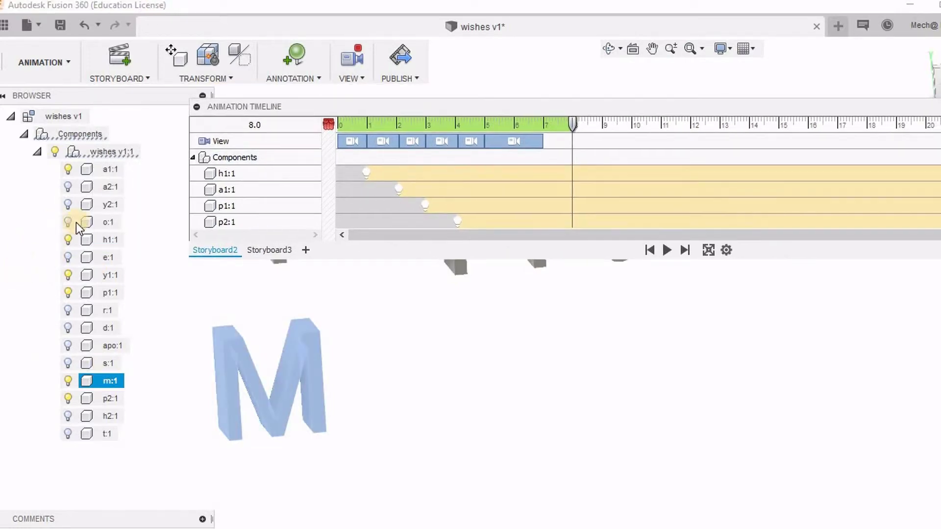
pyautogui.moveTo(718, 106); pyautogui.dragTo(579, 386)
pyautogui.click(861, 205)
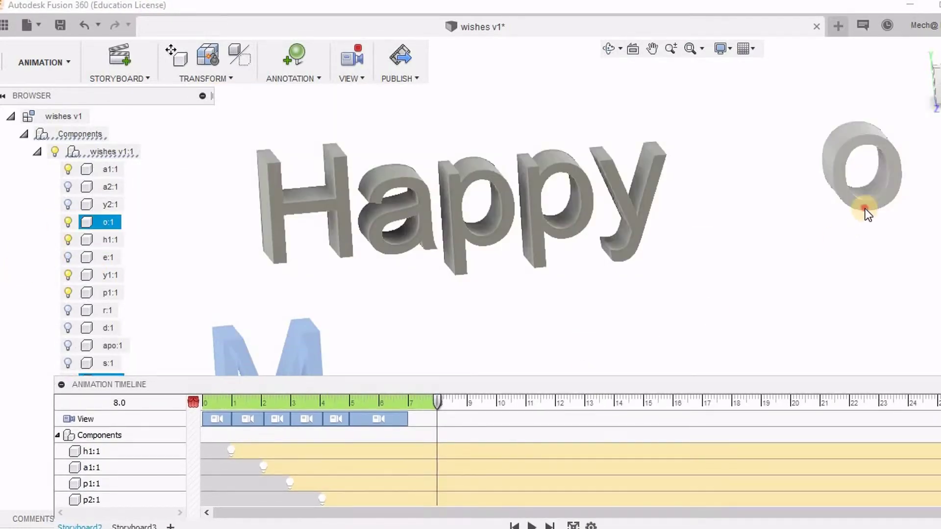
pyautogui.click(176, 56)
pyautogui.moveTo(864, 157)
pyautogui.mouseDown()
pyautogui.moveTo(409, 353)
pyautogui.moveTo(408, 381)
pyautogui.mouseUp()
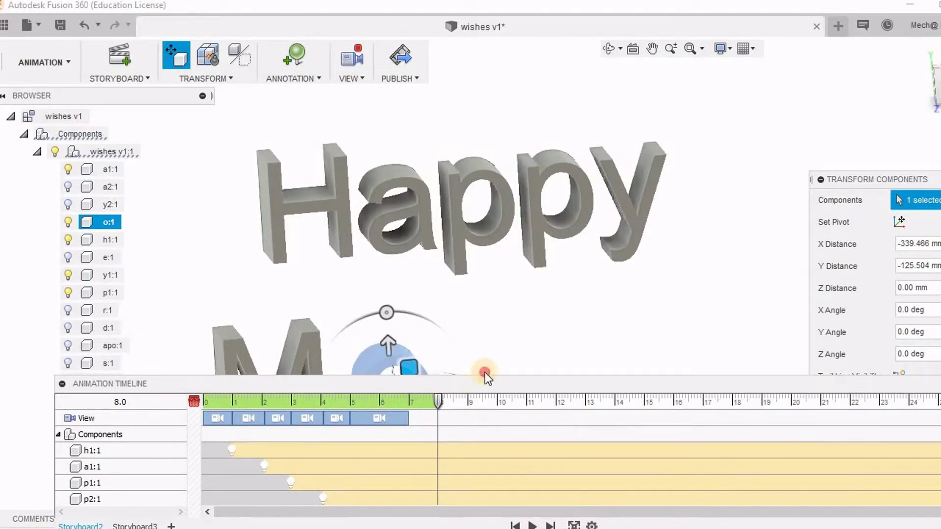
pyautogui.moveTo(470, 390); pyautogui.dragTo(496, 212)
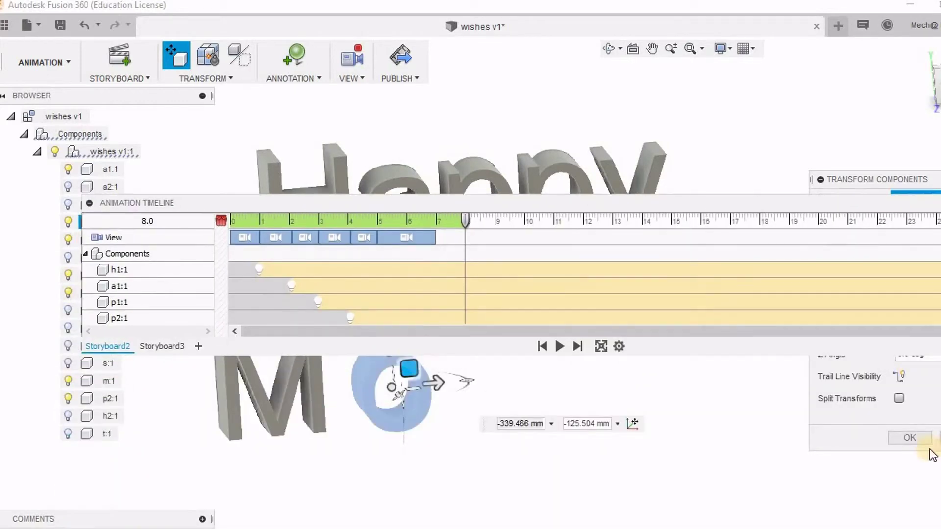
pyautogui.click(912, 438)
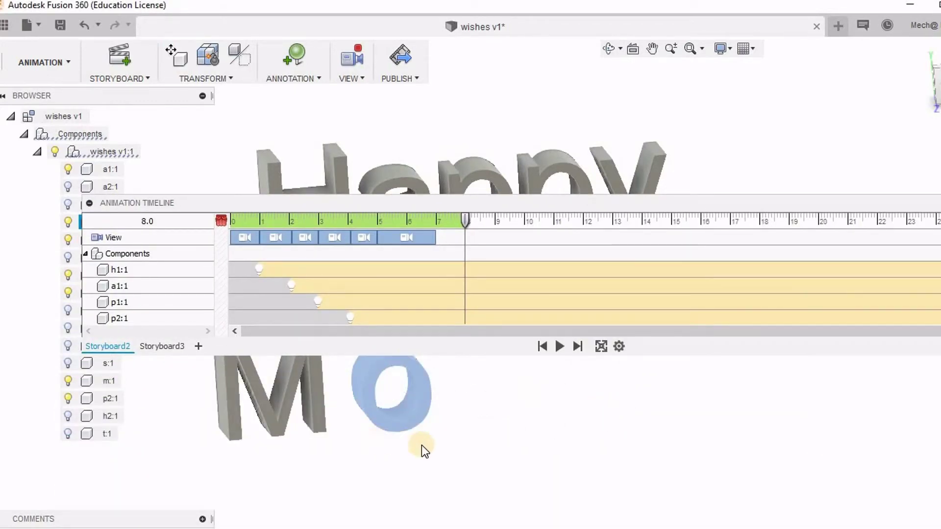
# - Nudge the o closer to the M and reframe the view around both lines
pyautogui.click(464, 449)
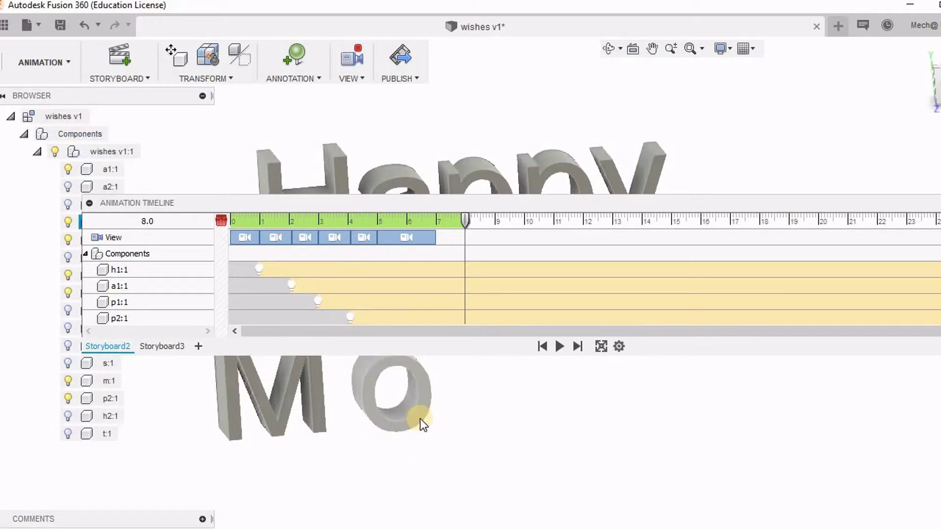
pyautogui.click(420, 418)
pyautogui.press('m')
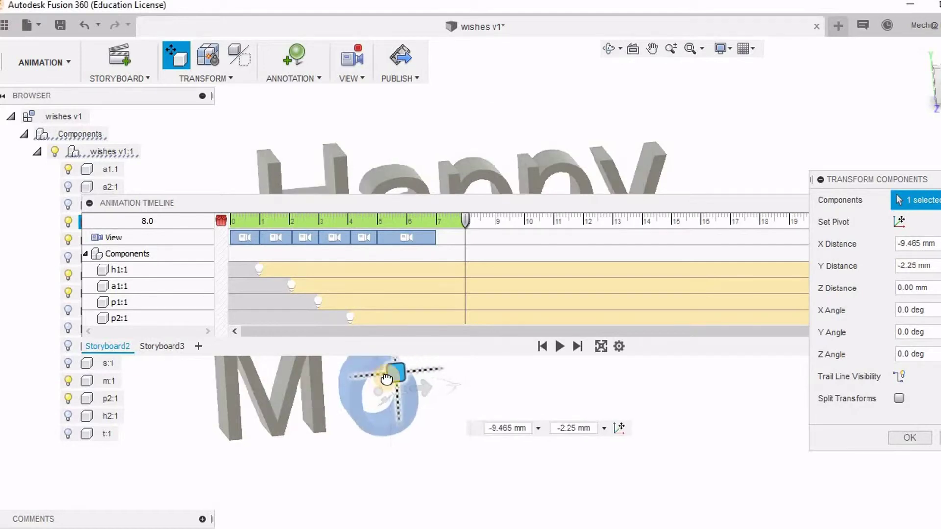
pyautogui.moveTo(424, 375); pyautogui.dragTo(403, 377)
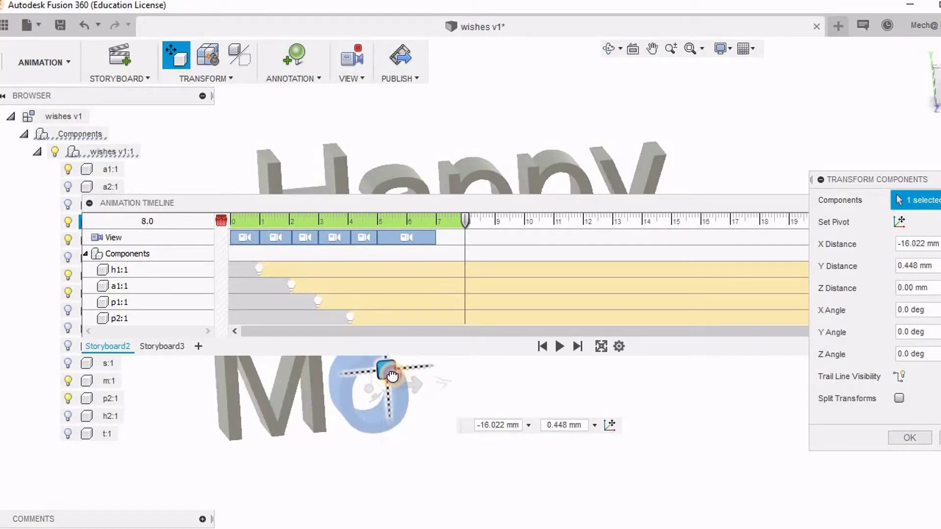
pyautogui.click(904, 439)
pyautogui.click(648, 415)
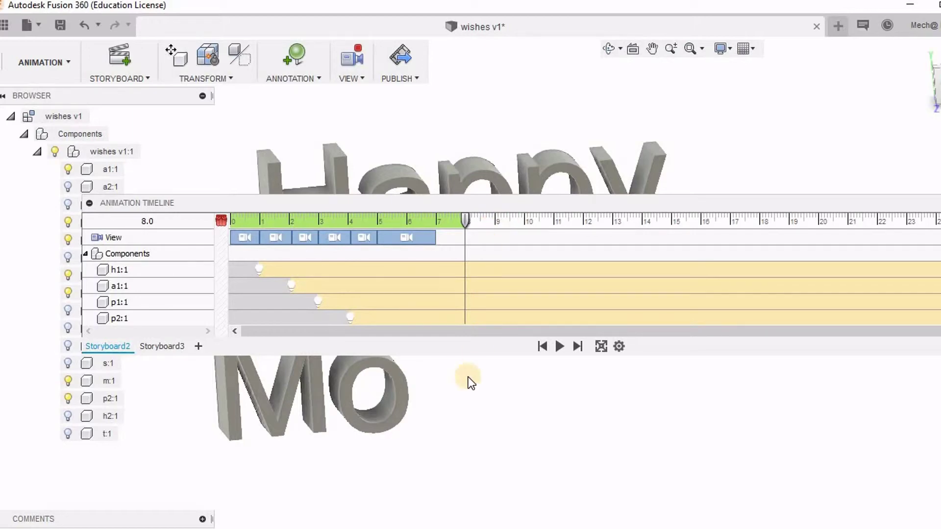
pyautogui.keyDown('shift'); pyautogui.moveTo(469, 377); pyautogui.dragTo(478, 367, button='middle'); pyautogui.keyUp('shift')
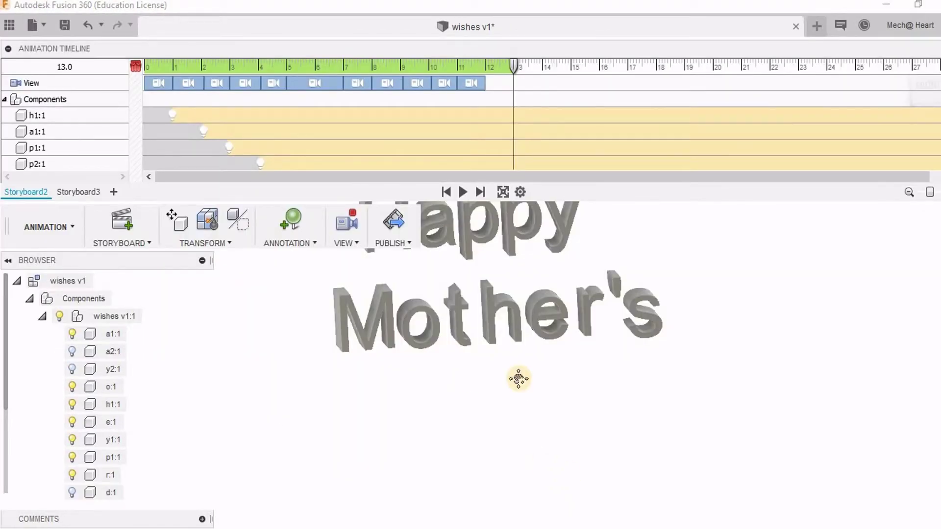
pyautogui.moveTo(517, 379); pyautogui.dragTo(550, 423, button='middle')
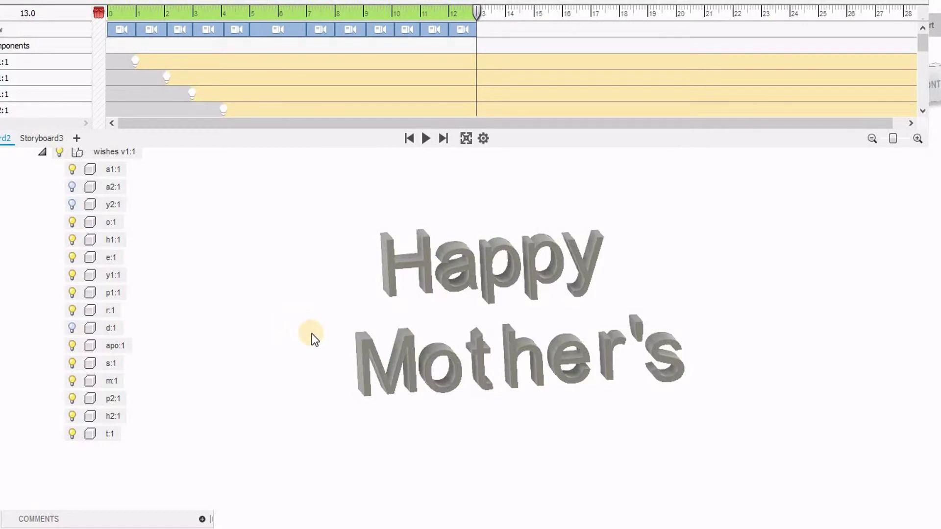
pyautogui.click(424, 388)
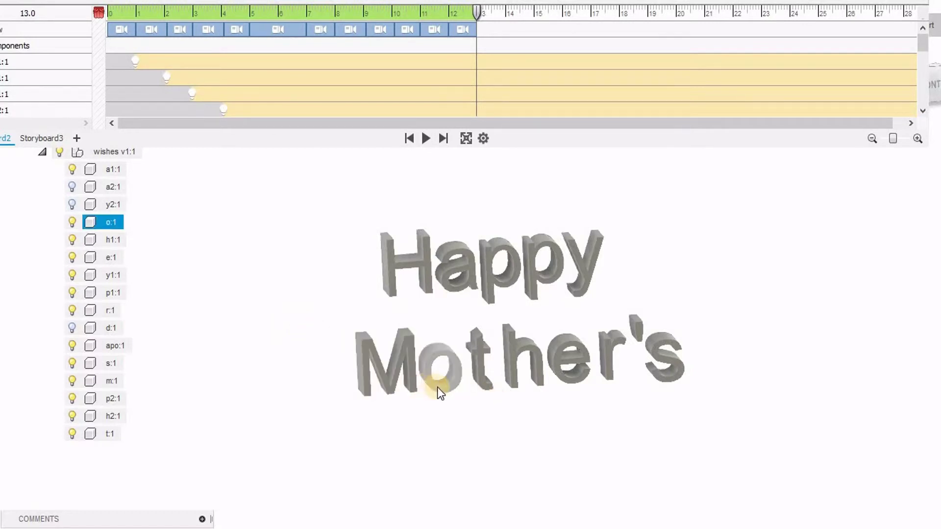
pyautogui.click(268, 29)
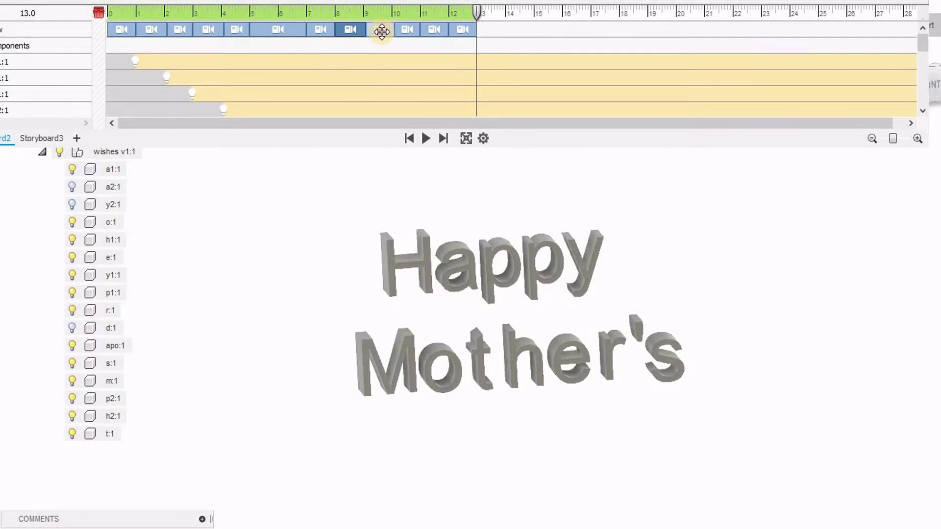
pyautogui.click(405, 29)
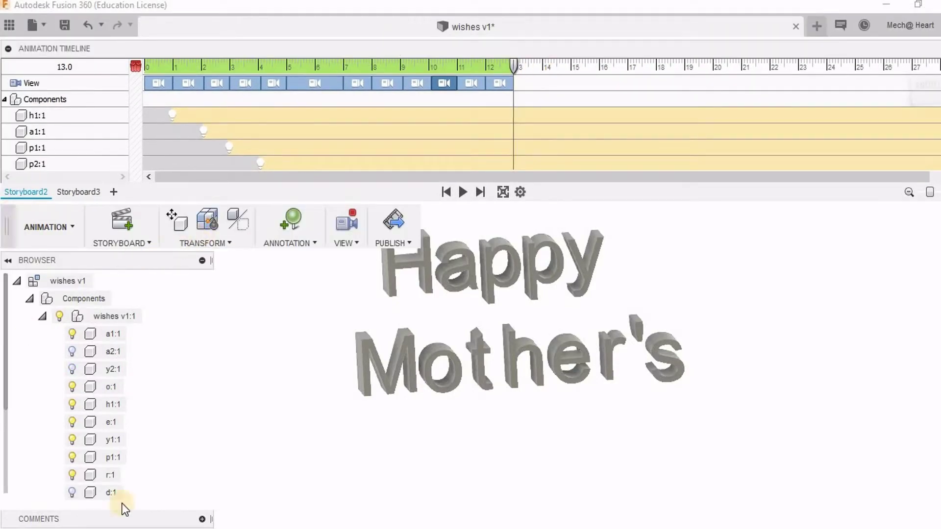
# - At about 14 seconds, make Day's letter d visible and select the second a
pyautogui.click(545, 67)
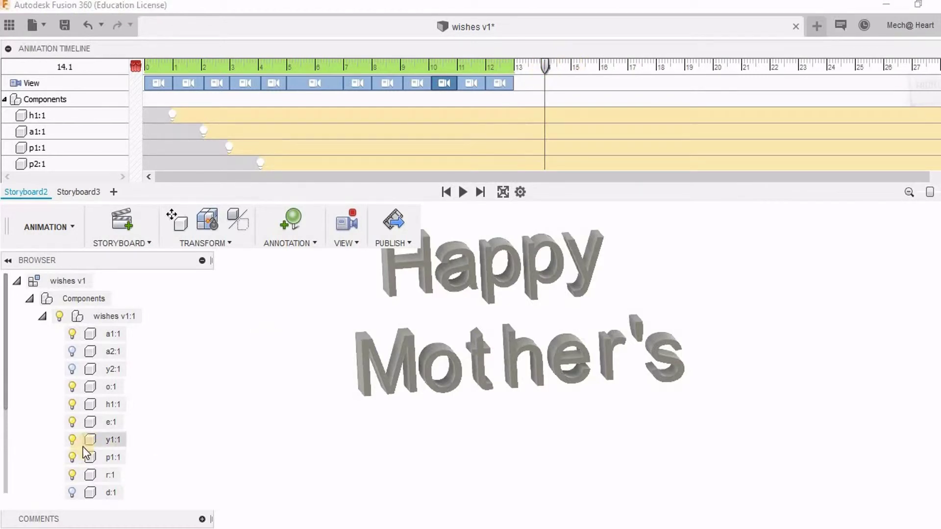
pyautogui.scroll(-3, 82, 447)
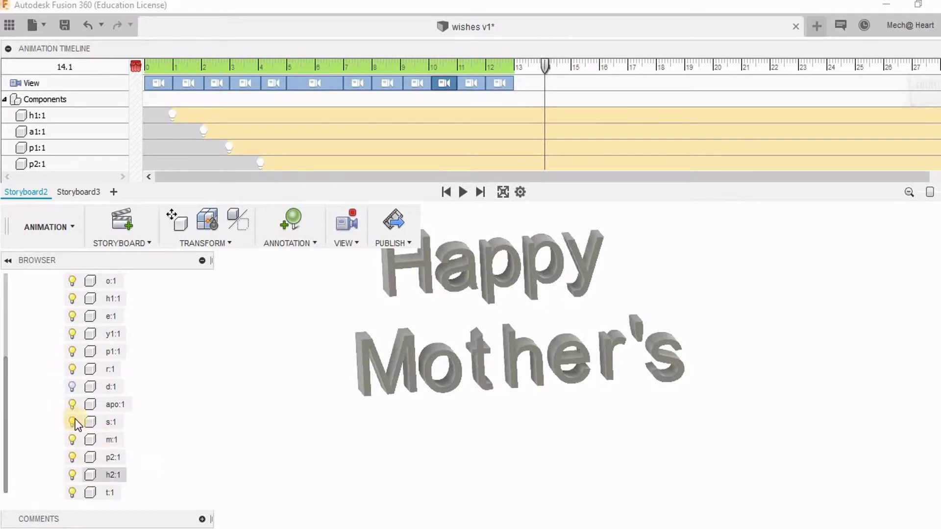
pyautogui.click(72, 387)
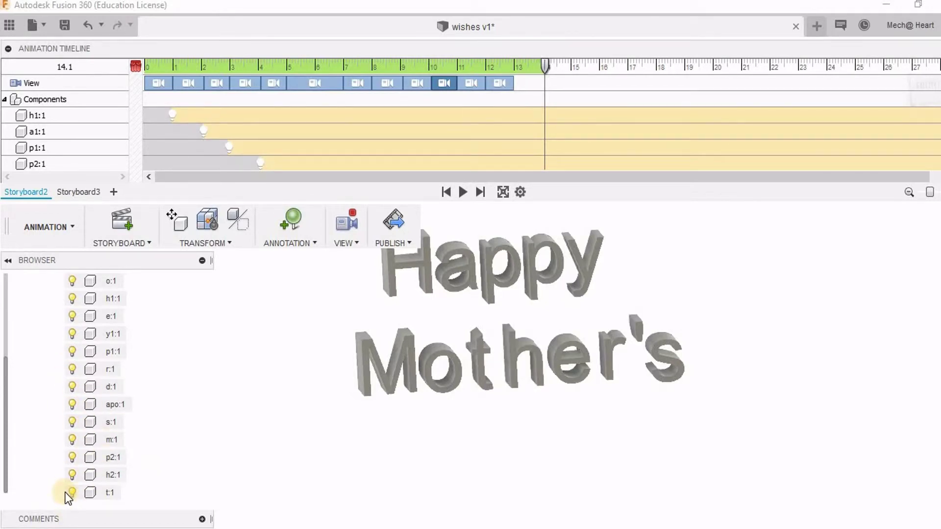
pyautogui.click(72, 475)
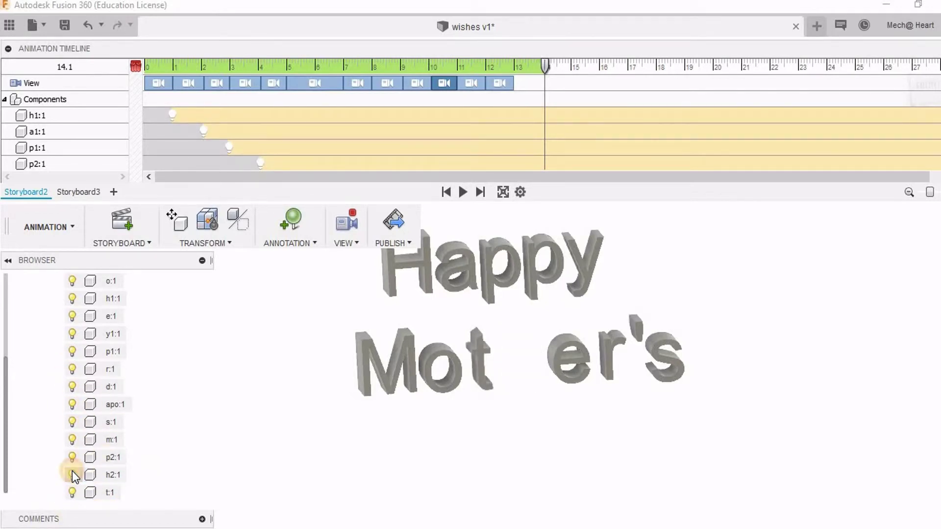
pyautogui.click(72, 475)
pyautogui.scroll(1, 102, 382)
pyautogui.click(72, 281)
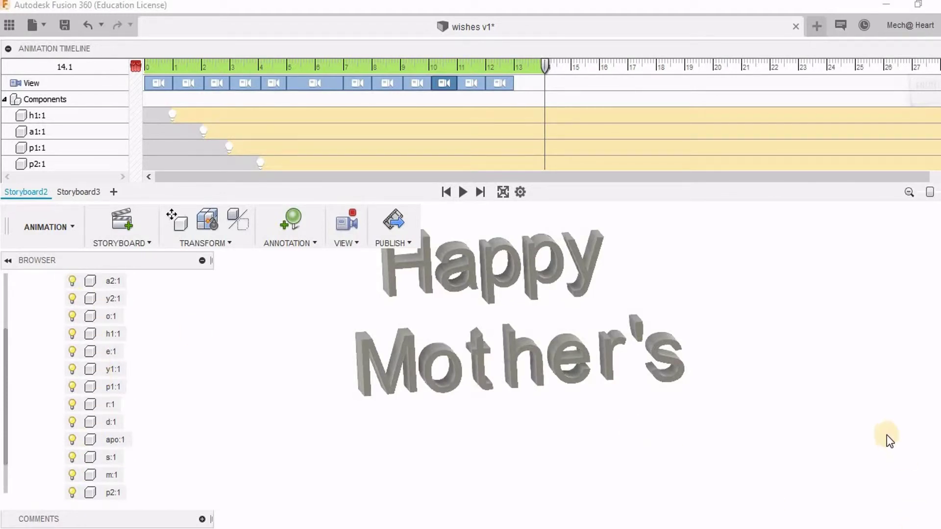
# - Slide the D, a and y of Day left, level with Happy
pyautogui.moveTo(889, 432); pyautogui.dragTo(739, 444, button='middle')
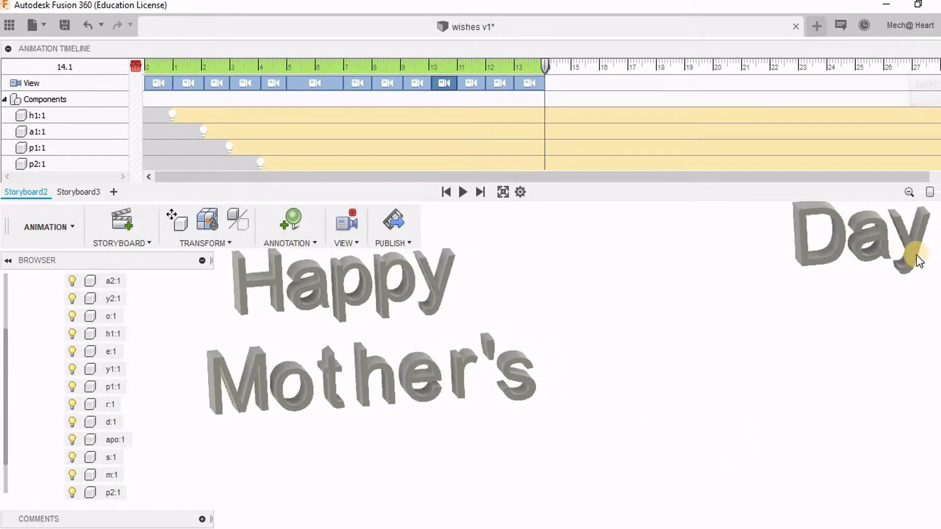
pyautogui.click(838, 260)
pyautogui.keyDown('ctrl'); pyautogui.click(868, 248); pyautogui.keyUp('ctrl')
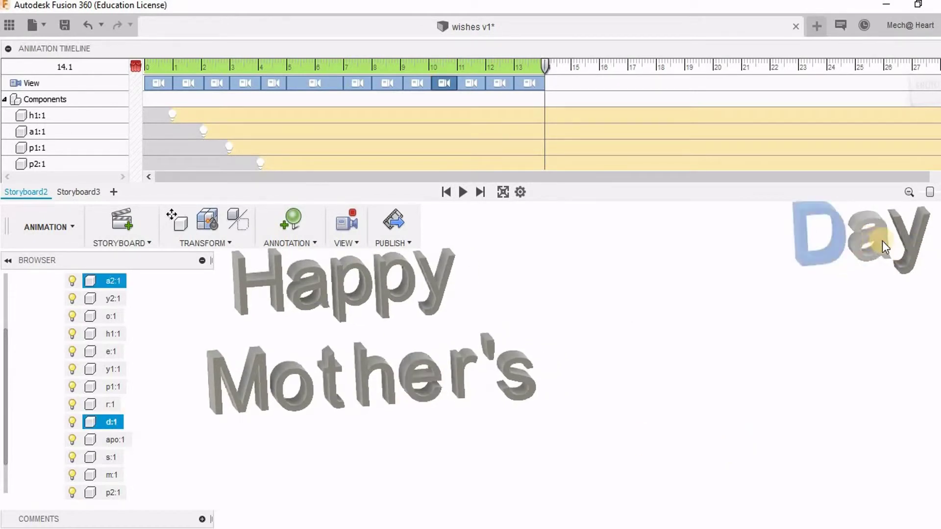
pyautogui.keyDown('ctrl'); pyautogui.click(917, 252); pyautogui.keyUp('ctrl')
pyautogui.press('m')
pyautogui.moveTo(876, 276); pyautogui.dragTo(864, 372)
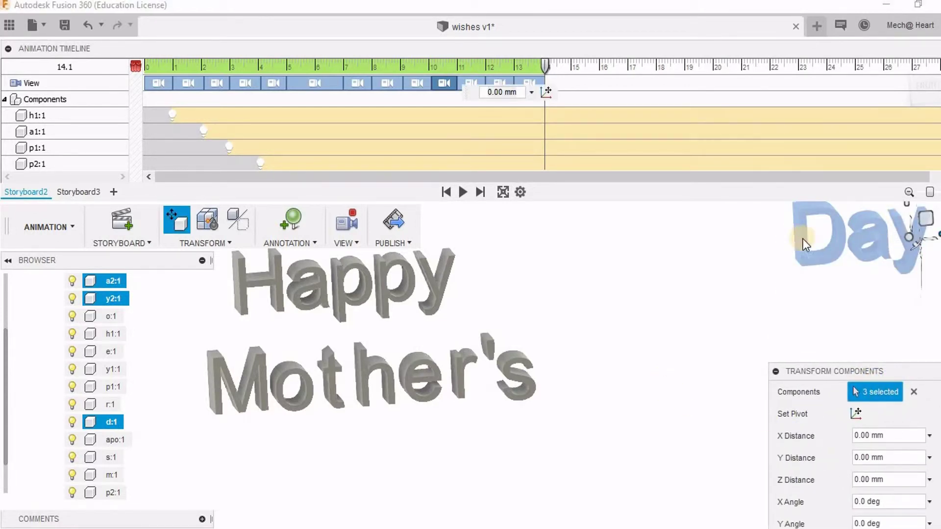
pyautogui.moveTo(807, 245)
pyautogui.mouseDown()
pyautogui.moveTo(521, 478)
pyautogui.moveTo(459, 478)
pyautogui.moveTo(919, 213)
pyautogui.moveTo(846, 237)
pyautogui.moveTo(858, 255)
pyautogui.moveTo(741, 258)
pyautogui.mouseUp()
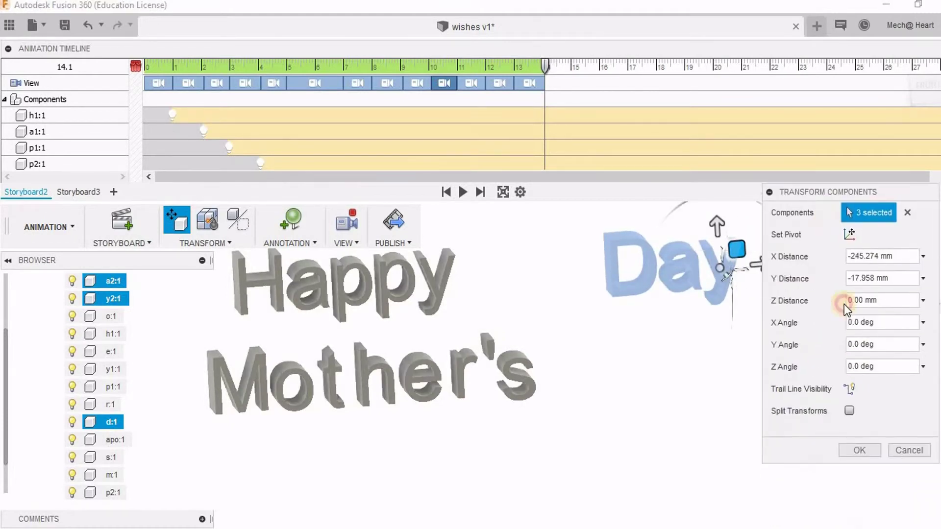
pyautogui.click(853, 450)
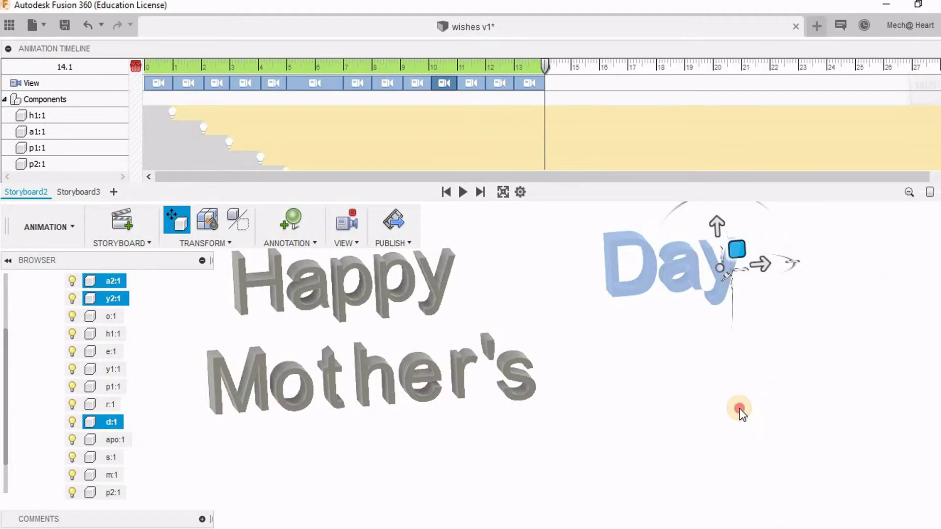
# - At 15 seconds, move the D, a and y of Day beneath Mother's, then rewind to 0
pyautogui.click(574, 73)
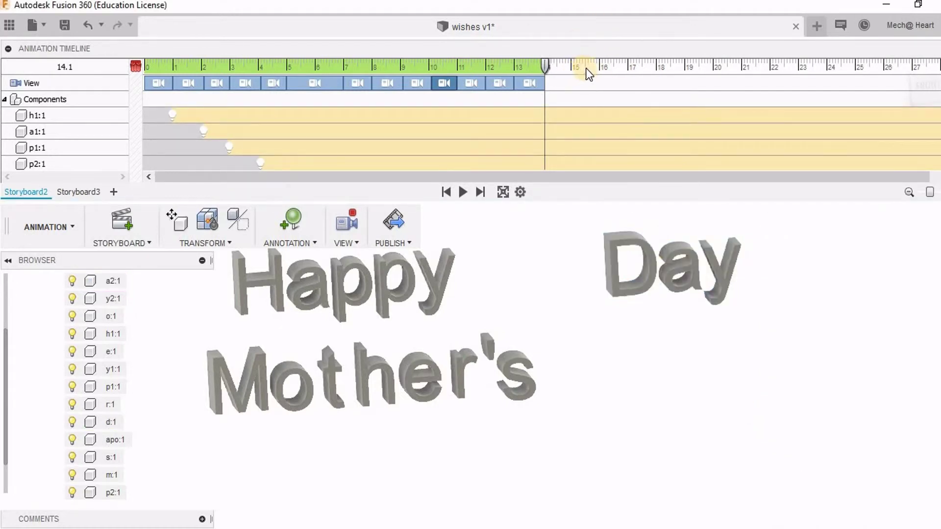
pyautogui.keyDown('ctrl'); pyautogui.click(682, 282); pyautogui.keyUp('ctrl')
pyautogui.keyDown('ctrl'); pyautogui.click(721, 288); pyautogui.keyUp('ctrl')
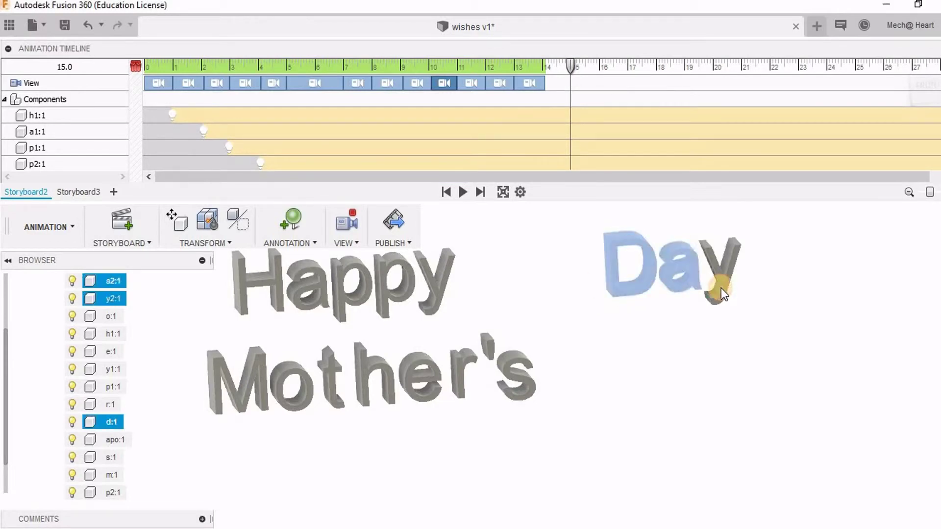
pyautogui.press('m')
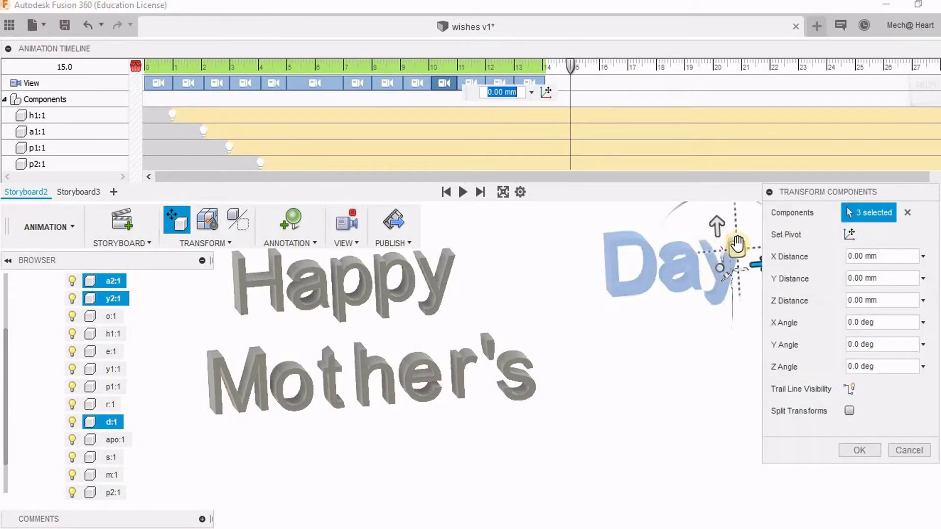
pyautogui.moveTo(735, 248)
pyautogui.mouseDown()
pyautogui.moveTo(565, 483)
pyautogui.moveTo(430, 491)
pyautogui.mouseUp()
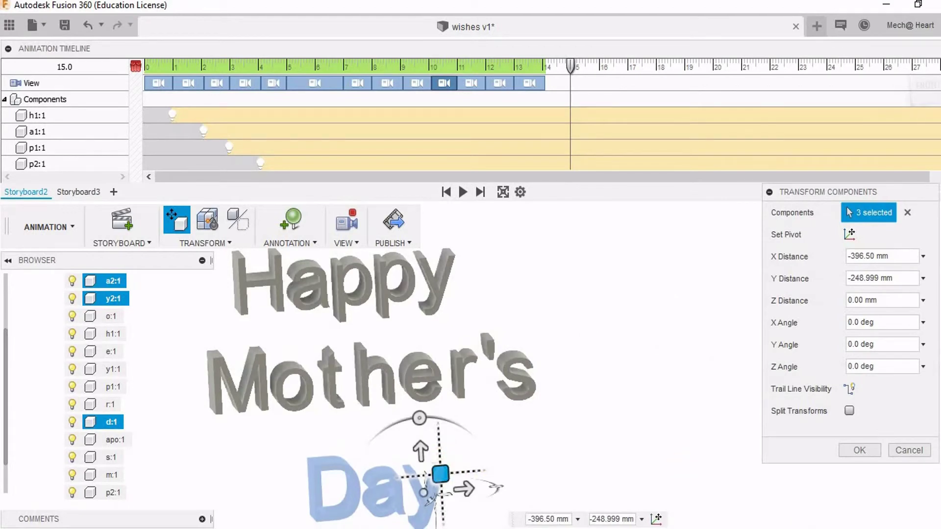
pyautogui.click(857, 450)
pyautogui.click(706, 395)
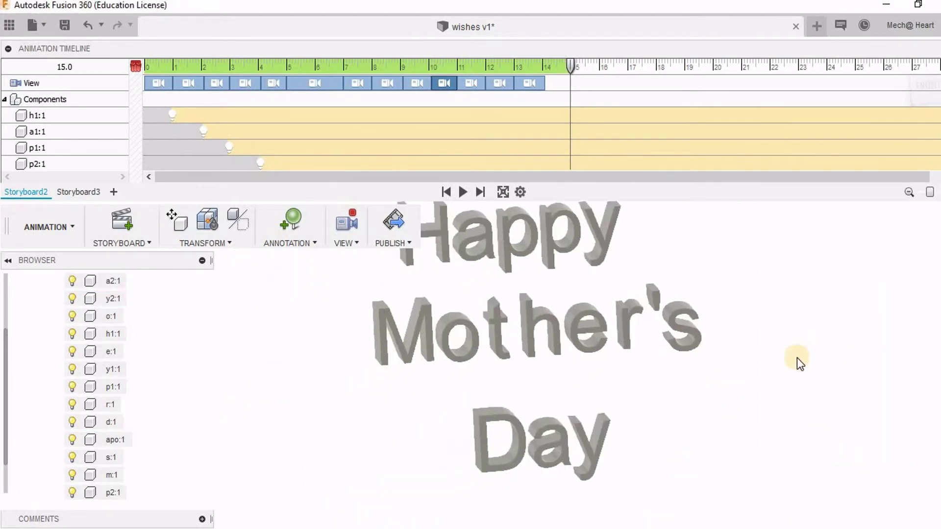
pyautogui.scroll(-2, 737, 396)
pyautogui.scroll(-2, 700, 357)
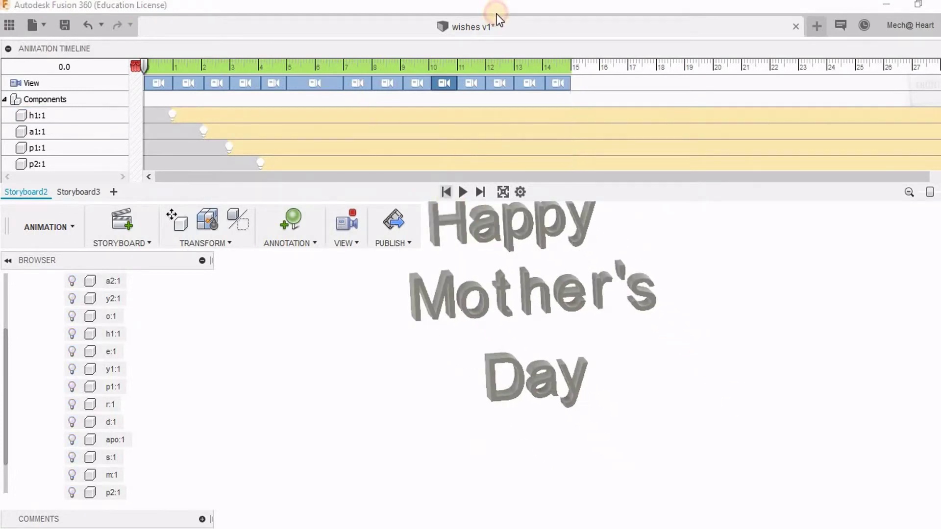
pyautogui.click(447, 192)
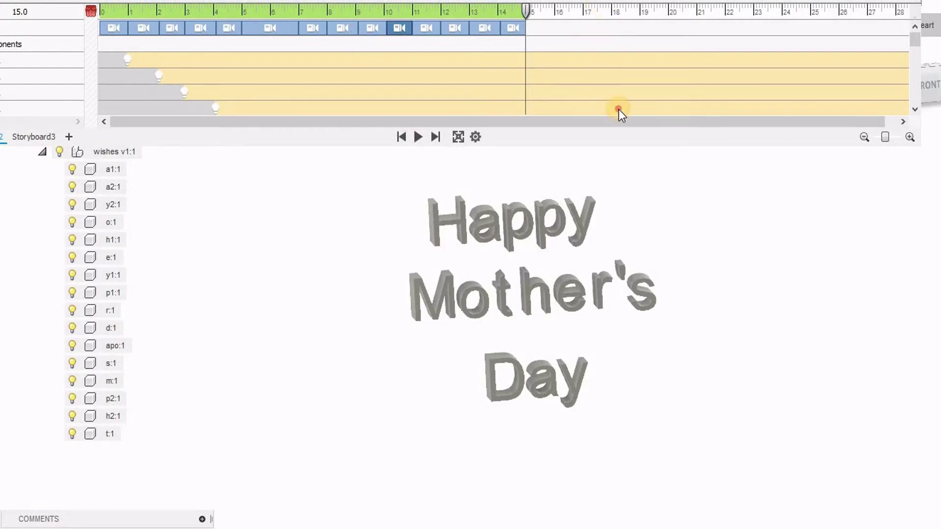
pyautogui.scroll(3, 719, 209)
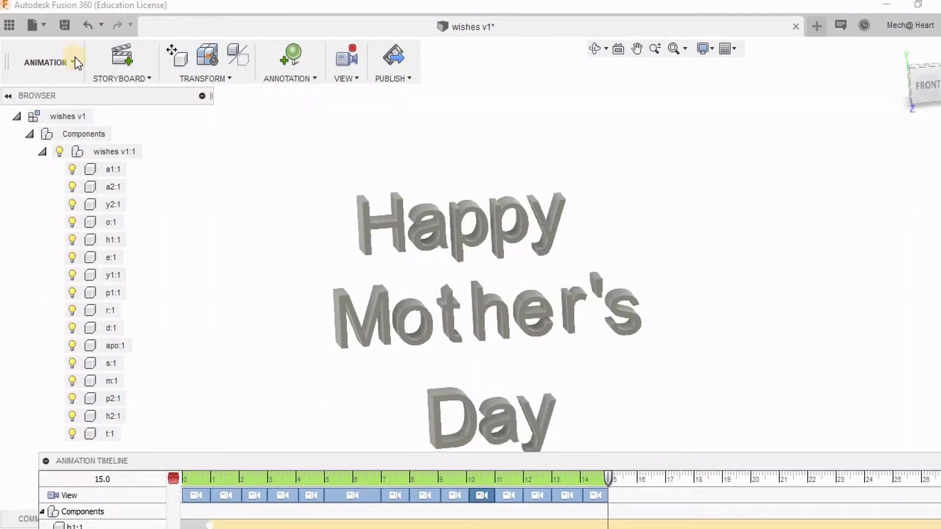
# - Switch from ANIMATION to the MODEL workspace, centre the greeting, and bring up Appearance (A)
pyautogui.click(71, 68)
pyautogui.click(57, 106)
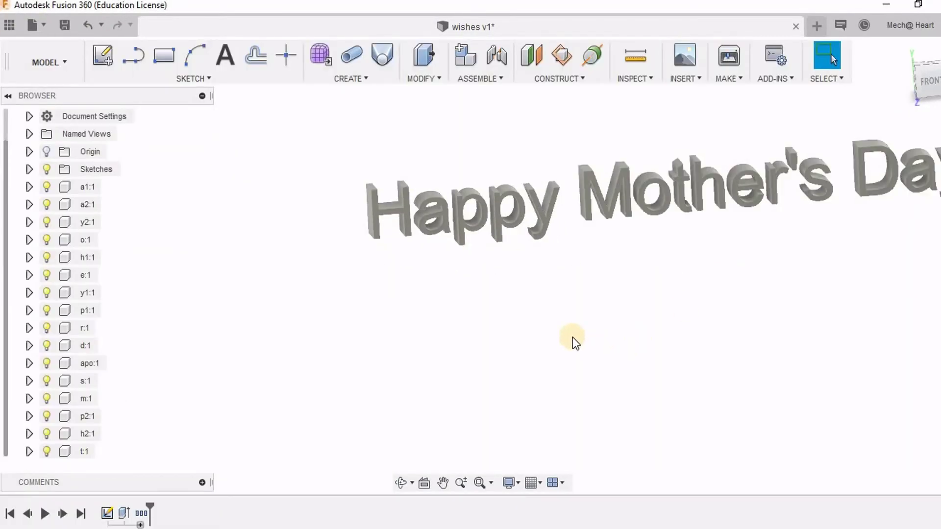
pyautogui.scroll(-3, 451, 318)
pyautogui.moveTo(588, 321)
pyautogui.mouseDown(button='middle')
pyautogui.moveTo(536, 319)
pyautogui.moveTo(559, 340)
pyautogui.mouseUp(button='middle')
pyautogui.scroll(2, 535, 316)
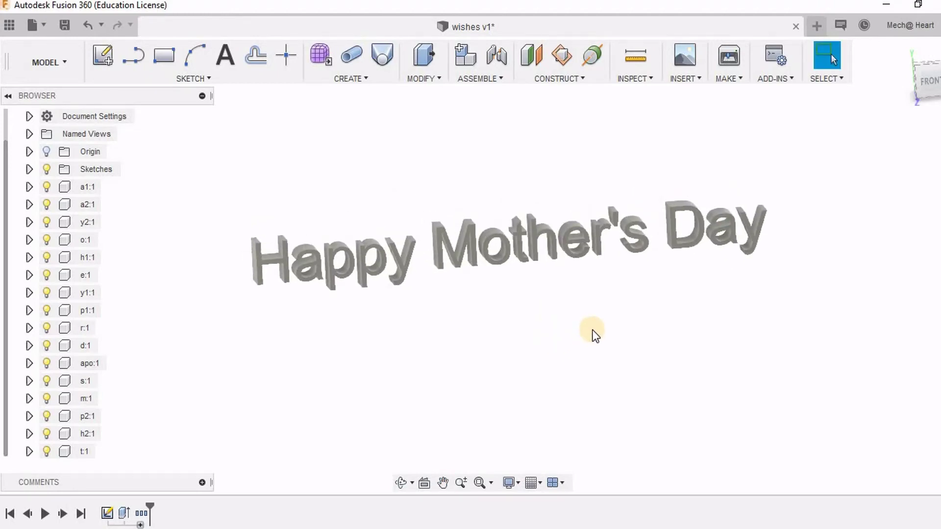
pyautogui.press('a')
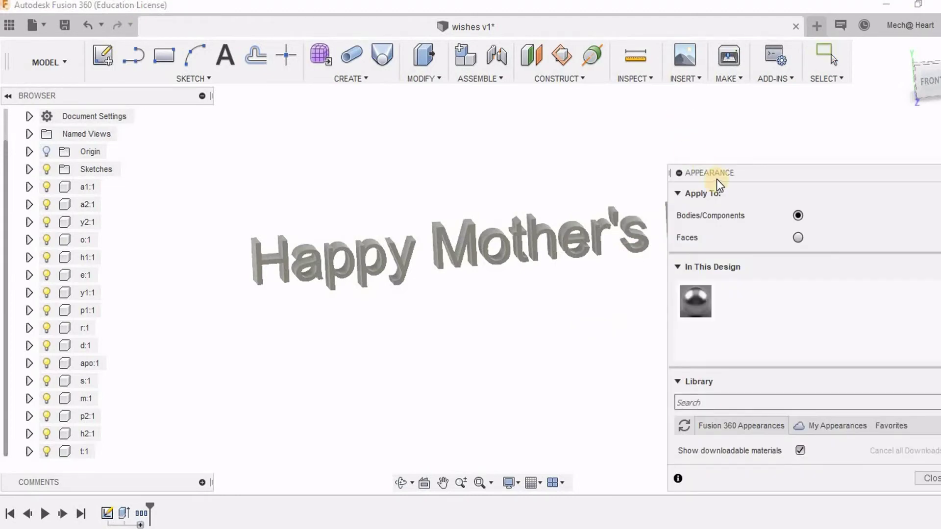
# - Show the Paint > Glossy enamel swatches and paint the H blue
pyautogui.moveTo(716, 171); pyautogui.dragTo(714, 62)
pyautogui.scroll(-3, 706, 340)
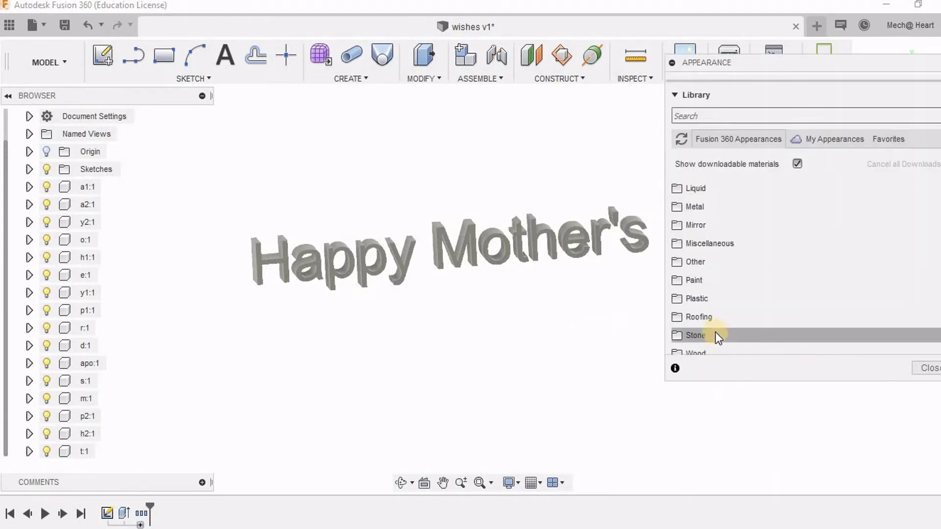
pyautogui.click(689, 278)
pyautogui.click(708, 299)
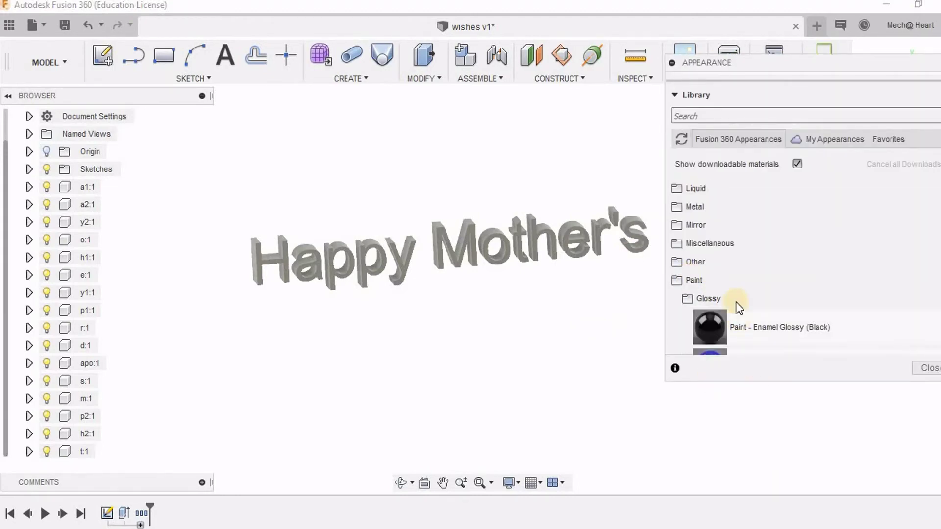
pyautogui.scroll(-1, 736, 299)
pyautogui.moveTo(353, 288); pyautogui.dragTo(285, 280)
pyautogui.scroll(-2, 756, 315)
# - Paint the a red, the second p grey and the y of Happy yellow
pyautogui.moveTo(745, 313)
pyautogui.mouseDown()
pyautogui.moveTo(279, 246)
pyautogui.moveTo(311, 257)
pyautogui.mouseUp()
pyautogui.moveTo(709, 237); pyautogui.dragTo(330, 254)
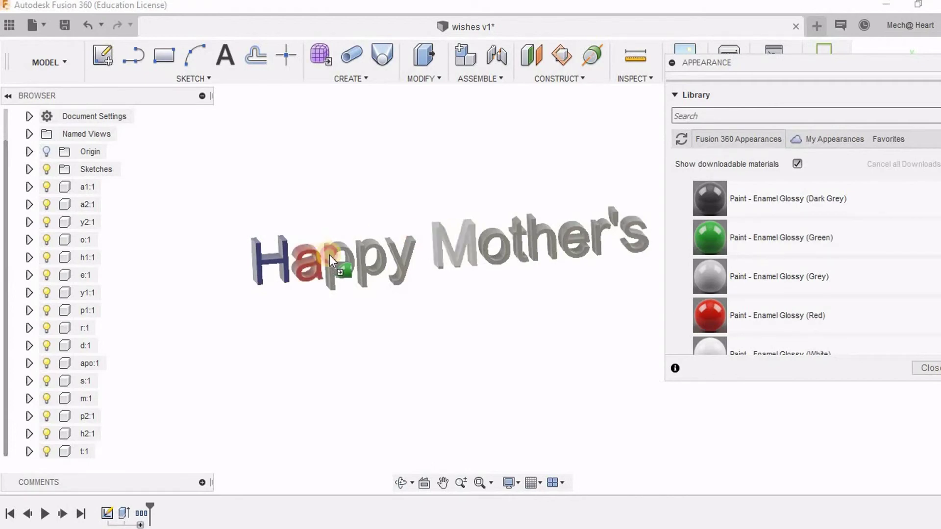
pyautogui.moveTo(738, 281); pyautogui.dragTo(745, 270)
pyautogui.moveTo(463, 274); pyautogui.dragTo(412, 268)
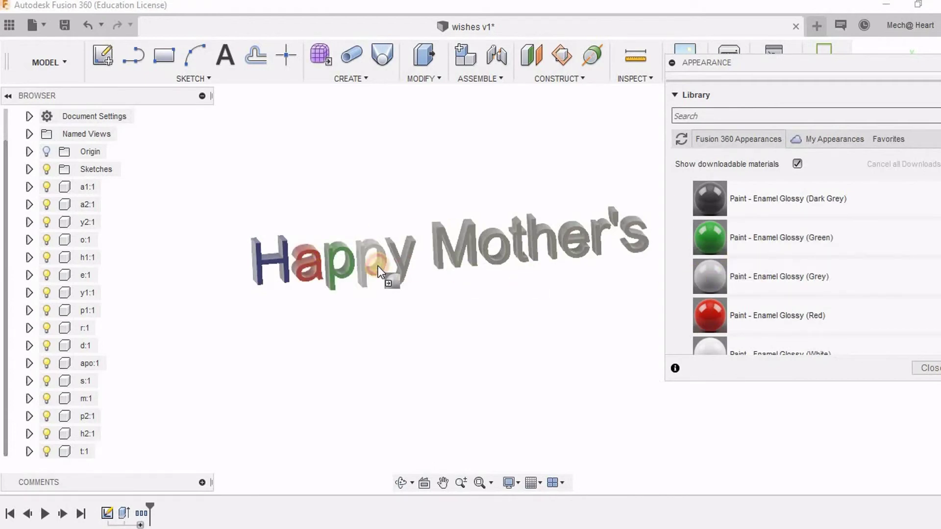
pyautogui.moveTo(774, 207)
pyautogui.mouseDown()
pyautogui.moveTo(586, 234)
pyautogui.moveTo(760, 199)
pyautogui.mouseUp()
pyautogui.scroll(-3, 735, 273)
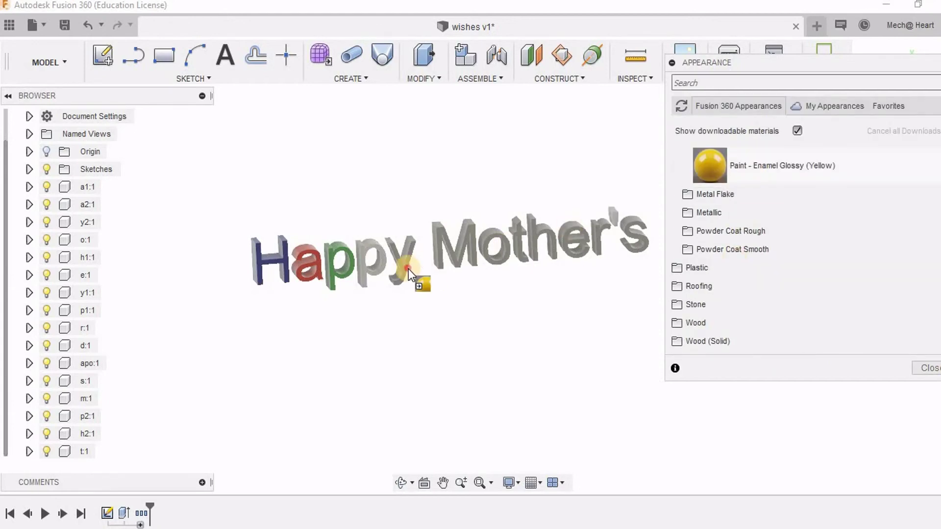
pyautogui.moveTo(752, 169); pyautogui.dragTo(403, 269)
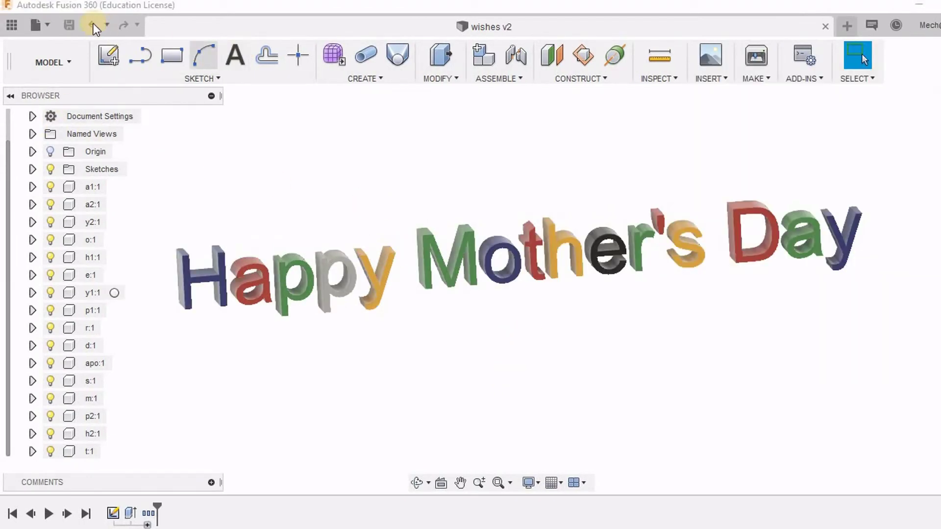
# - Switch to the ANIMATION workspace and play the storyboard from the start
pyautogui.click(65, 68)
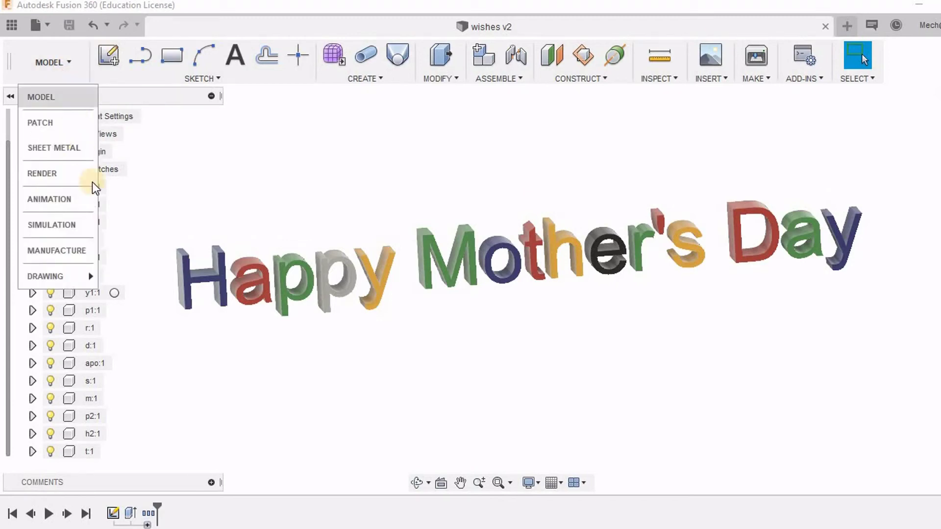
pyautogui.click(49, 200)
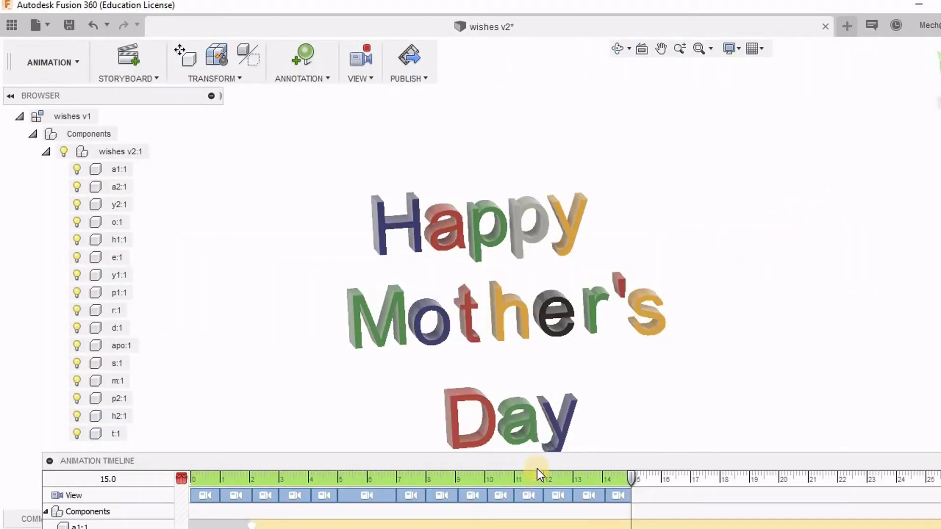
pyautogui.moveTo(537, 459); pyautogui.dragTo(700, 2)
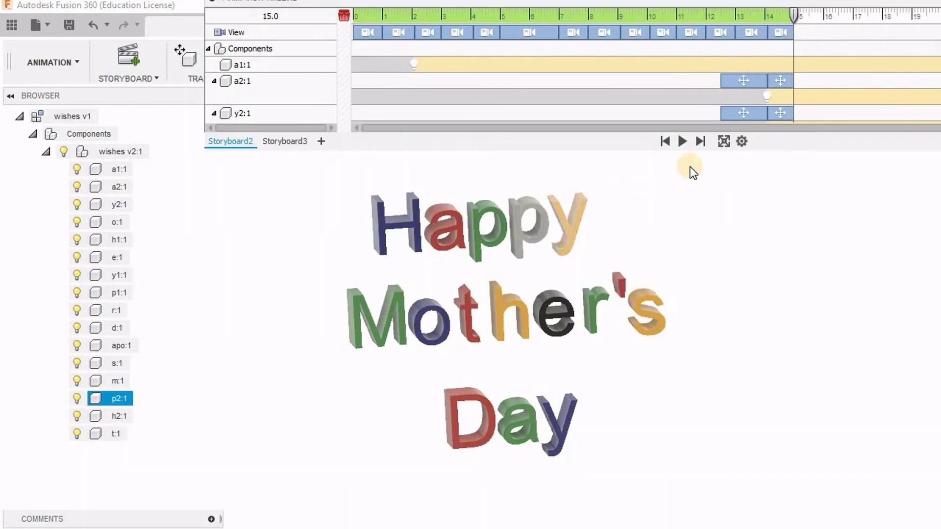
pyautogui.click(665, 141)
pyautogui.click(682, 142)
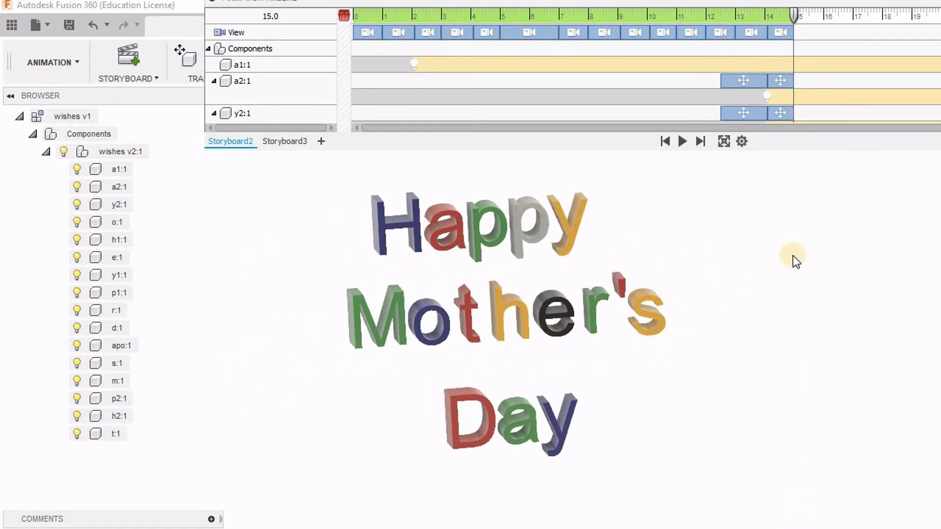
# - Review the View steps around 5–8 s, raise the text slightly, and choose Publish Video
pyautogui.click(551, 31)
pyautogui.click(570, 27)
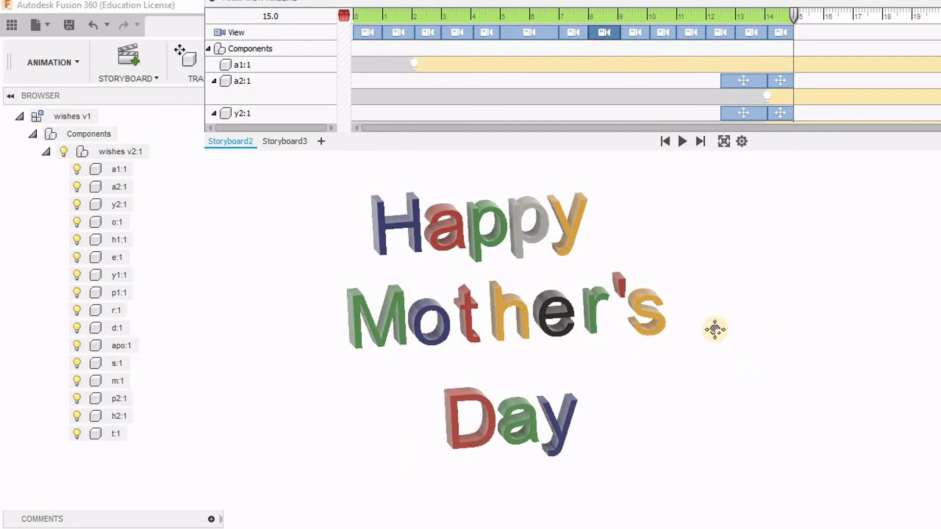
pyautogui.moveTo(714, 329); pyautogui.dragTo(712, 297, button='middle')
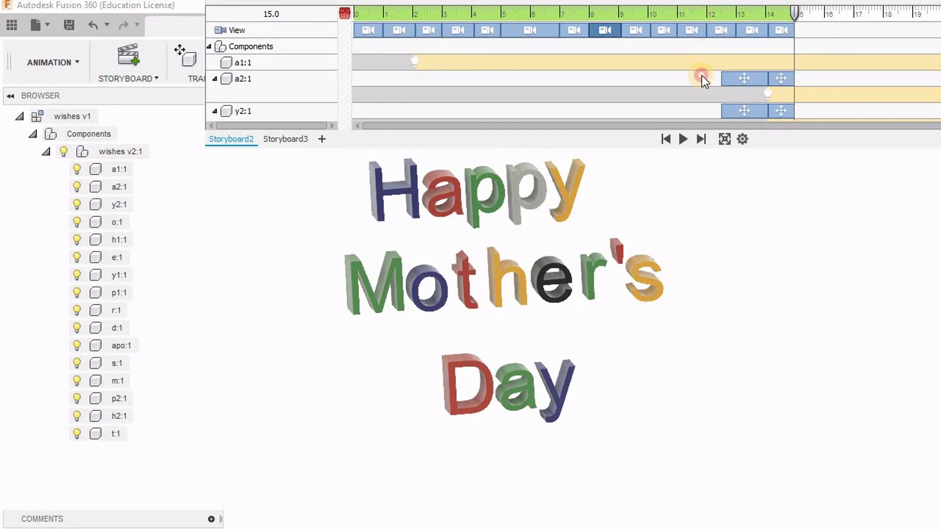
pyautogui.moveTo(702, 7); pyautogui.dragTo(531, 311)
pyautogui.click(403, 76)
pyautogui.click(417, 95)
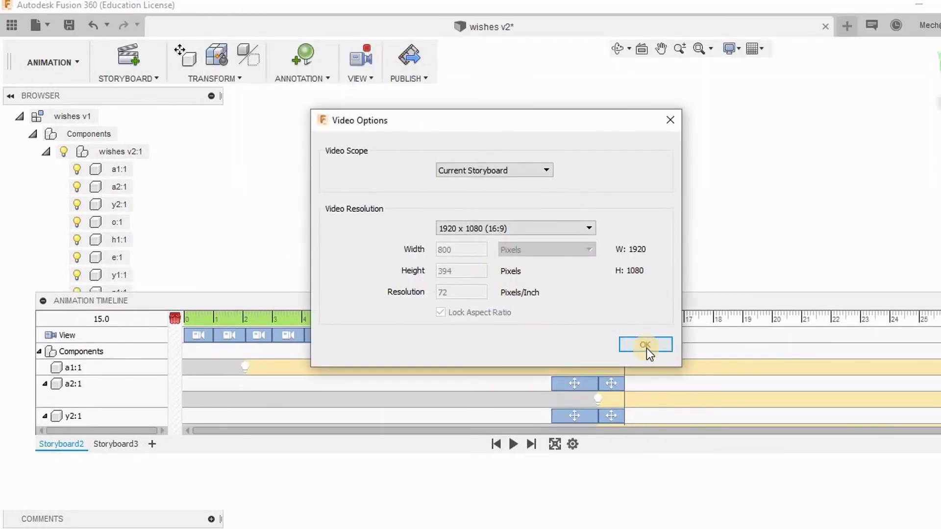
# - Accept Current Storyboard at 1920×1080 and save the video as an AVI to the computer
pyautogui.click(646, 345)
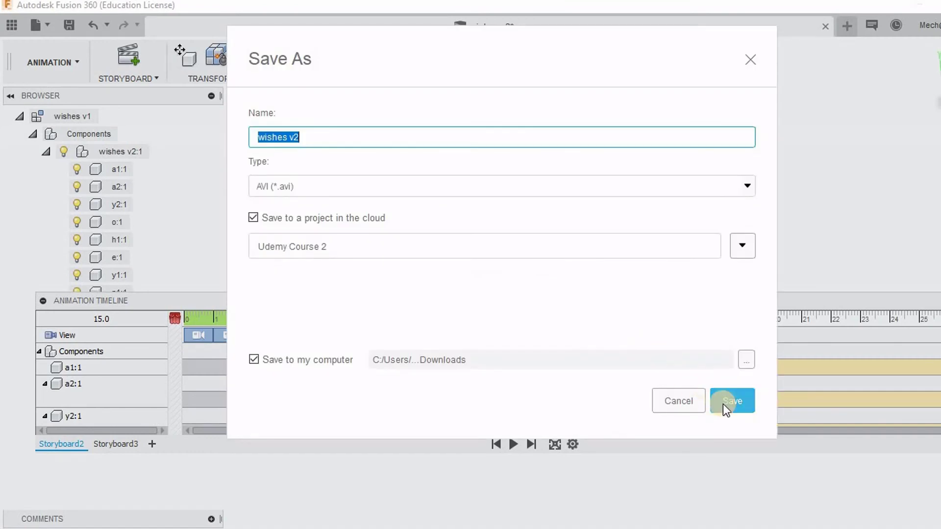
pyautogui.click(725, 402)
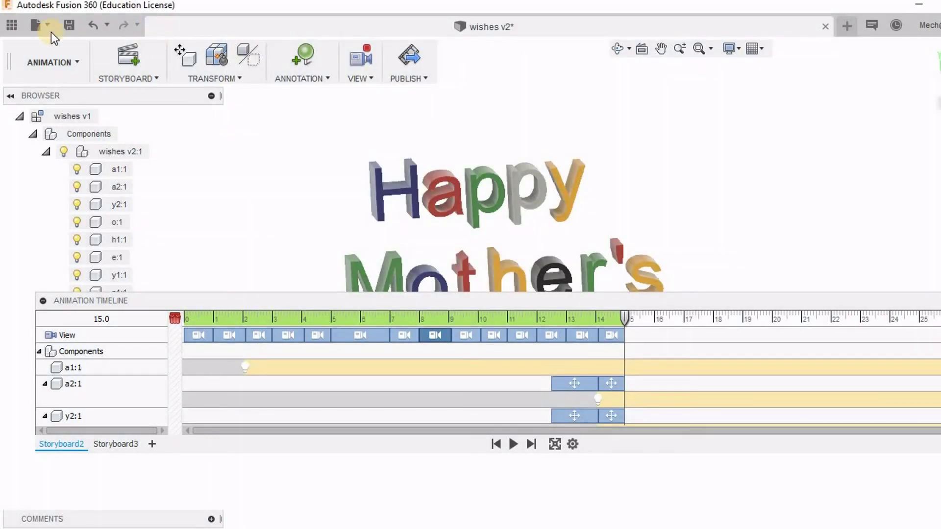